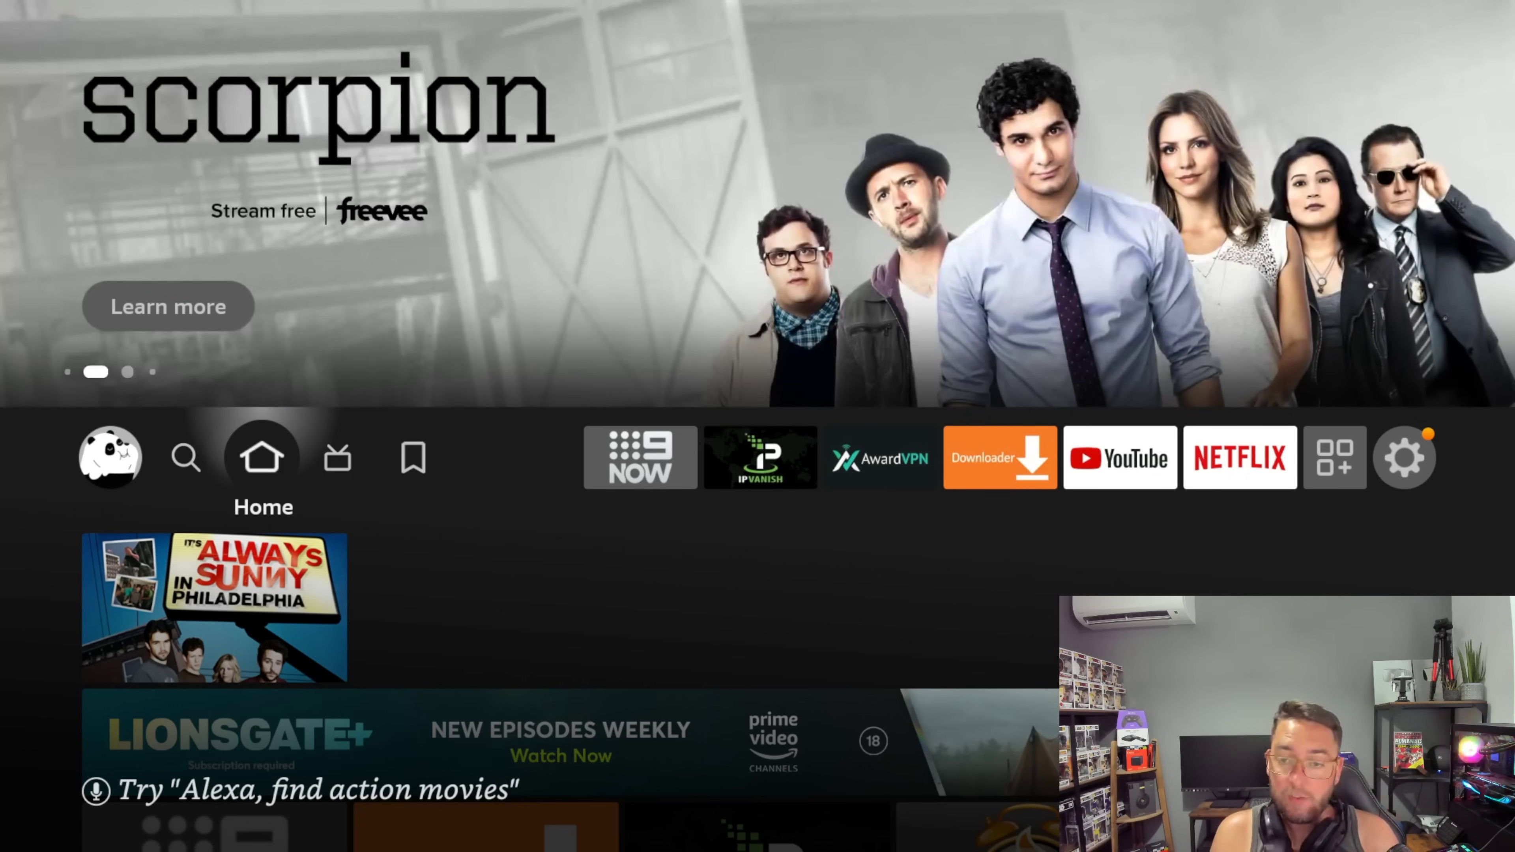
Go to the Find search page and bring up the search keyboard
key(Left)
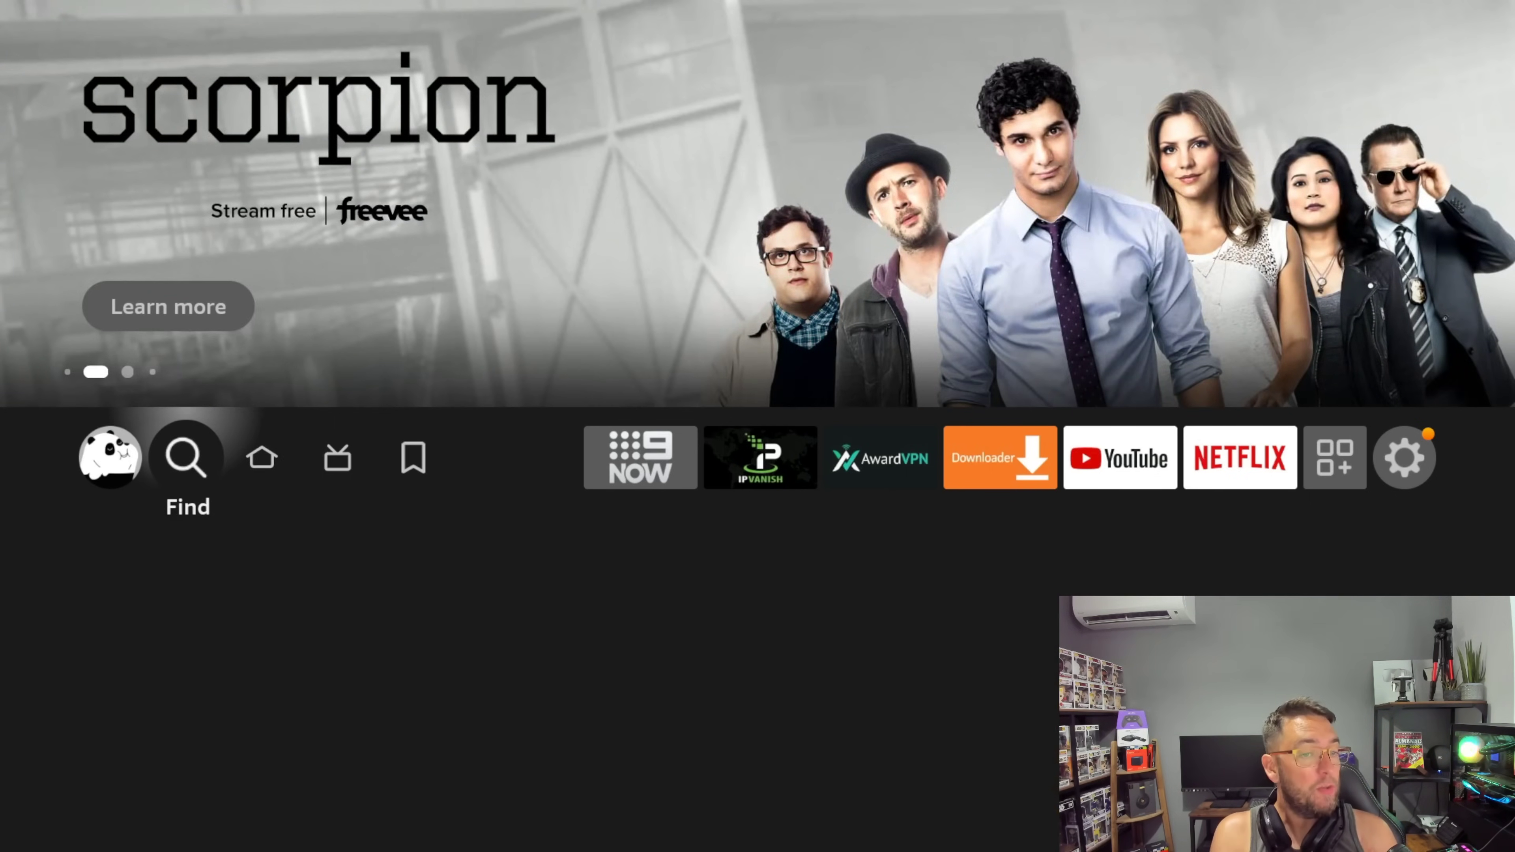
key(Return)
key(Return)
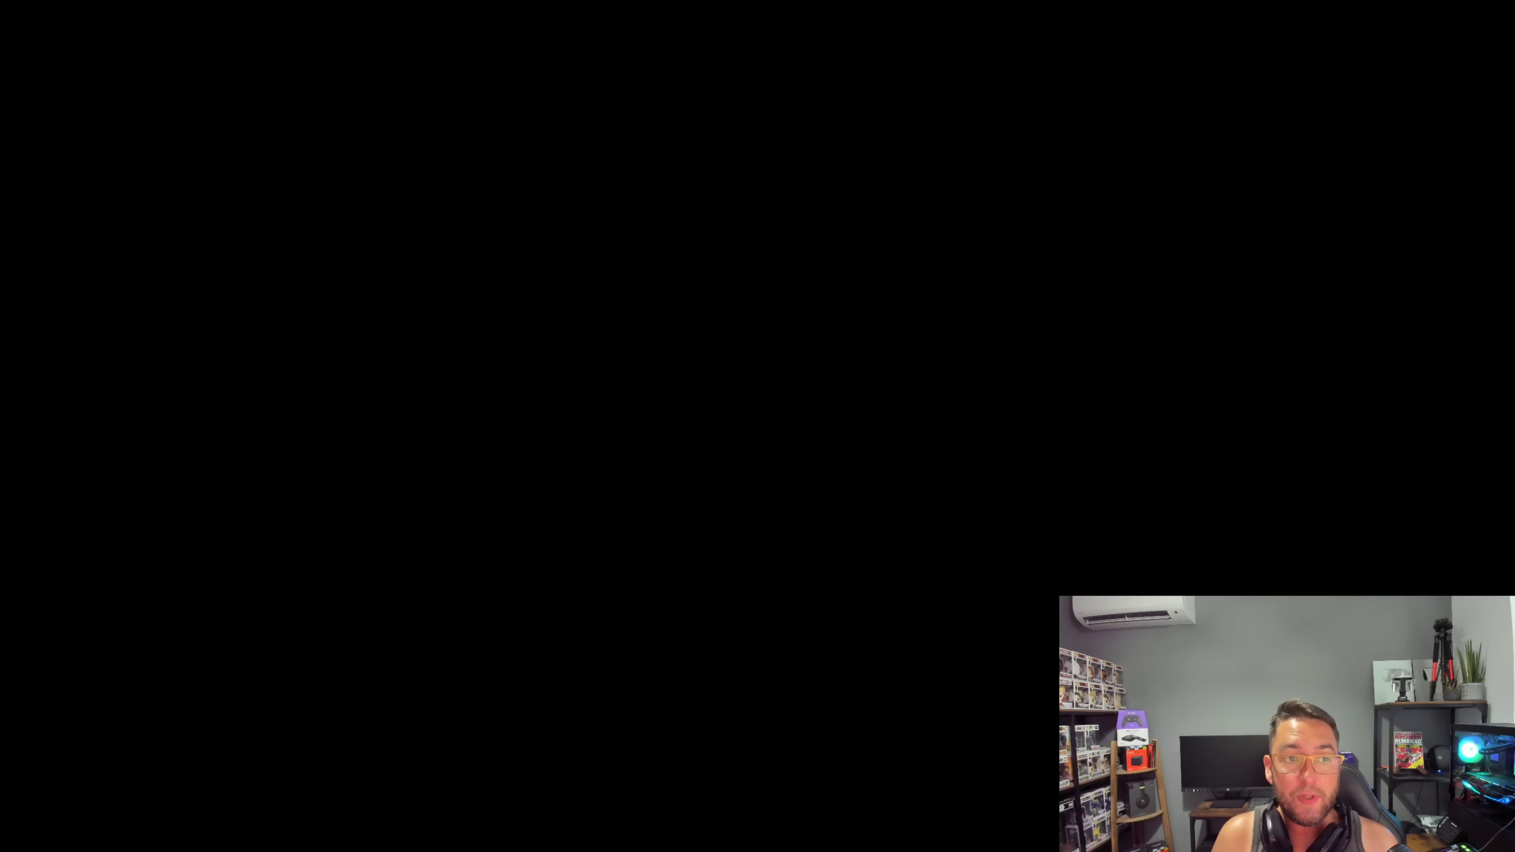
key(Right)
key(Right)
key(Right)
Type 'Down' and pick the Downloader suggestion to show its search results
key(Return)
key(Down)
key(Left)
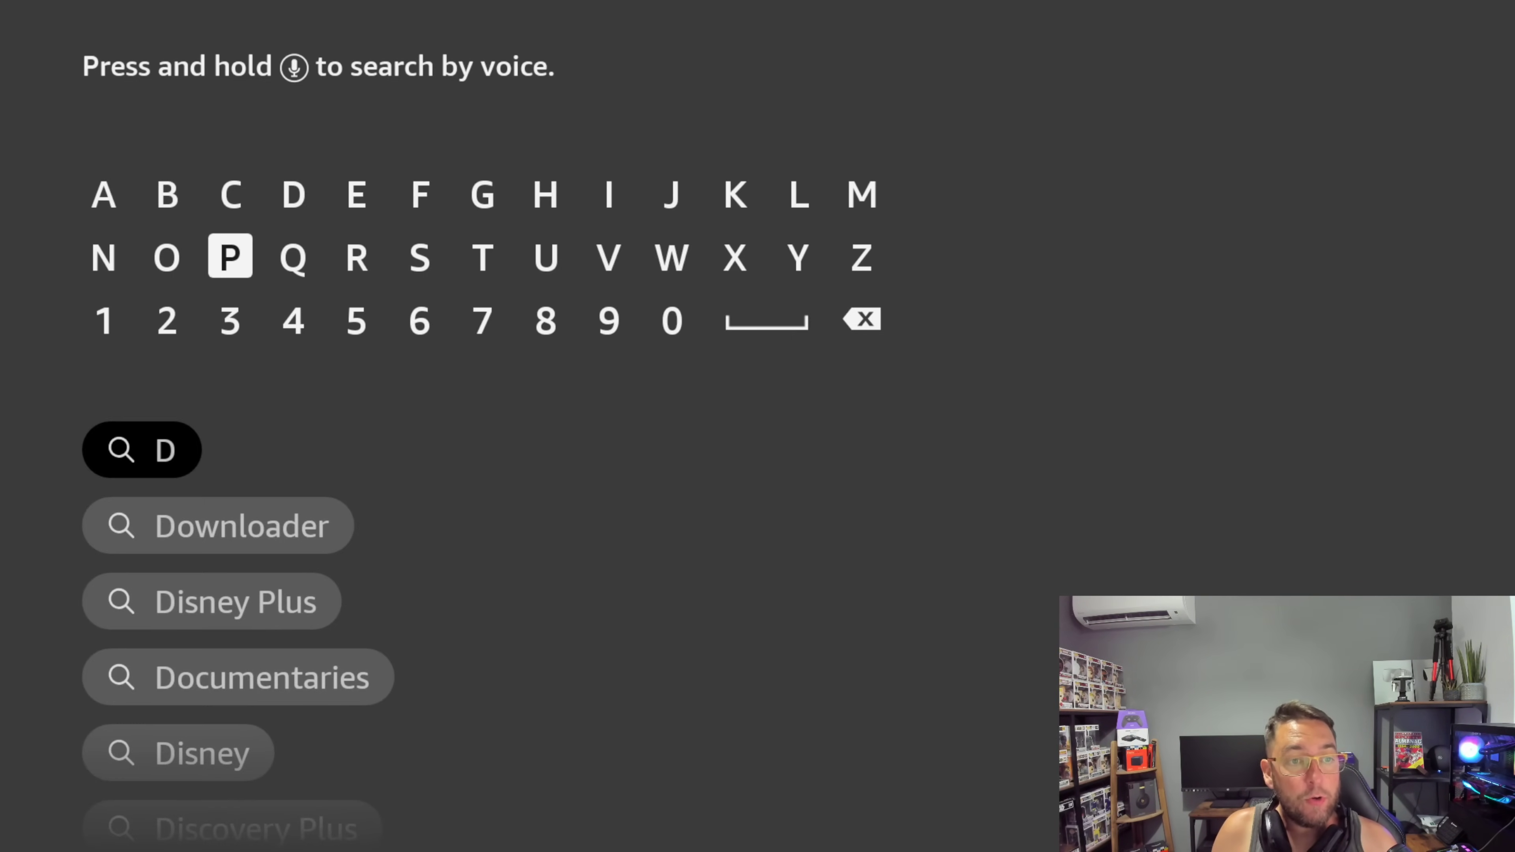
key(Left)
key(Return)
key(Right)
key(Right)
key(Right)
key(Right)
key(Right)
key(Right)
key(Right)
key(Right)
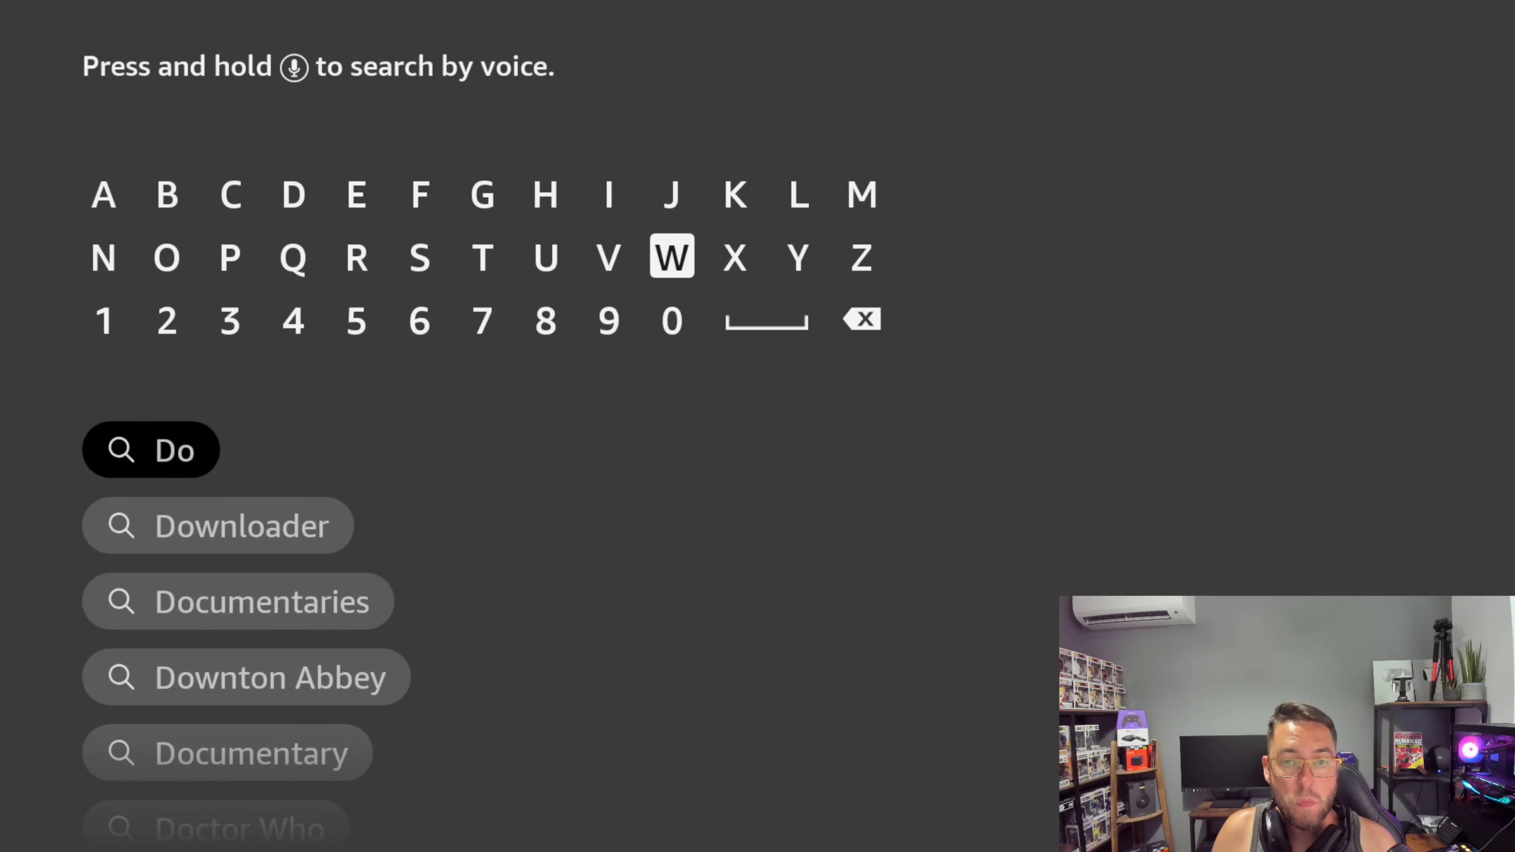
key(Return)
key(Left)
key(Left)
key(Left)
key(Left)
key(Left)
key(Left)
key(Left)
key(Left)
key(Left)
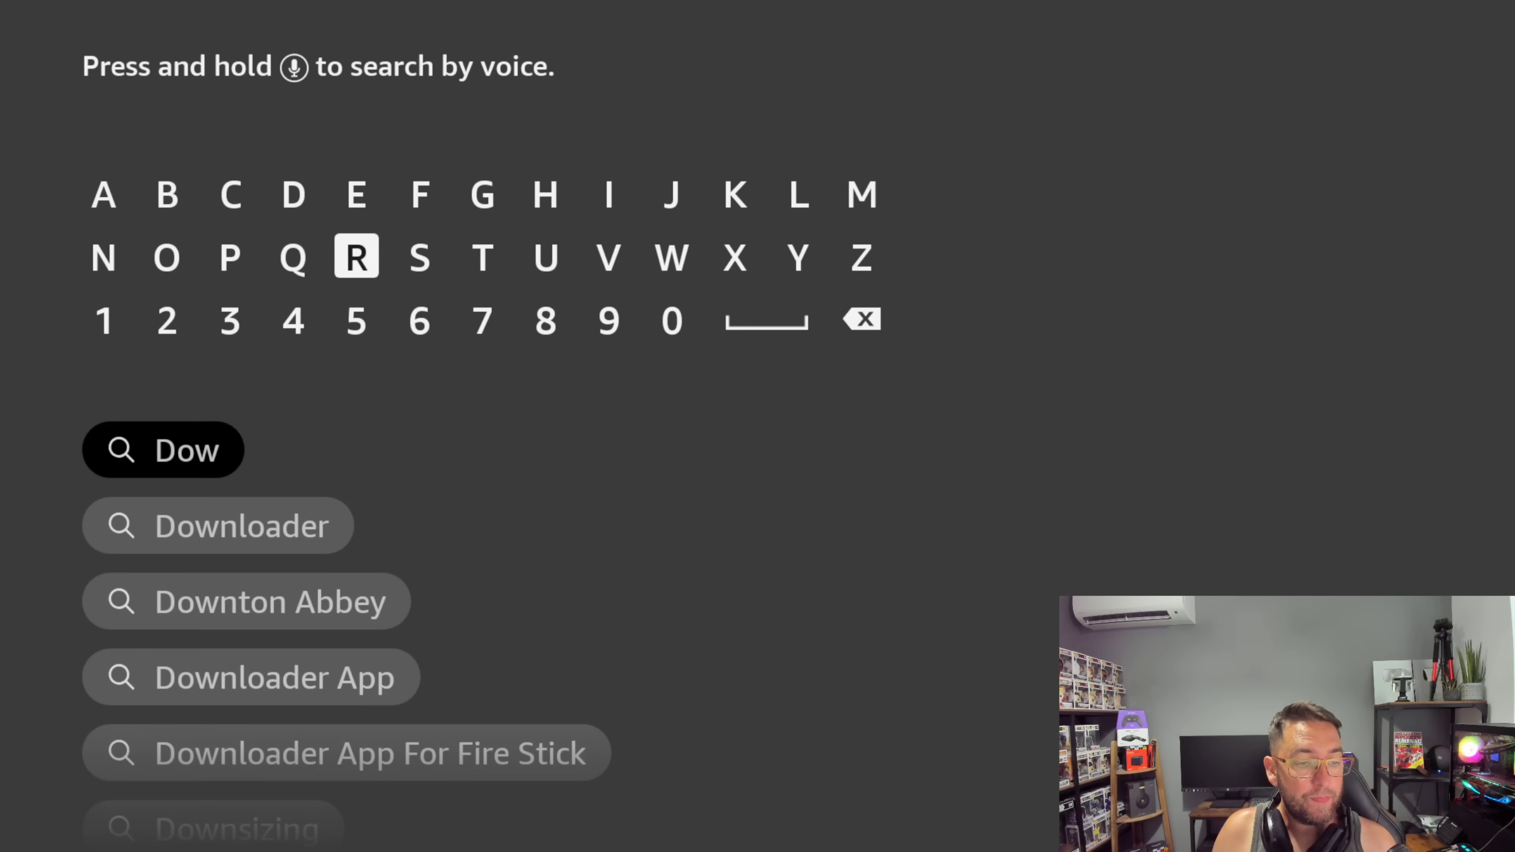
key(Return)
key(Down)
key(Down)
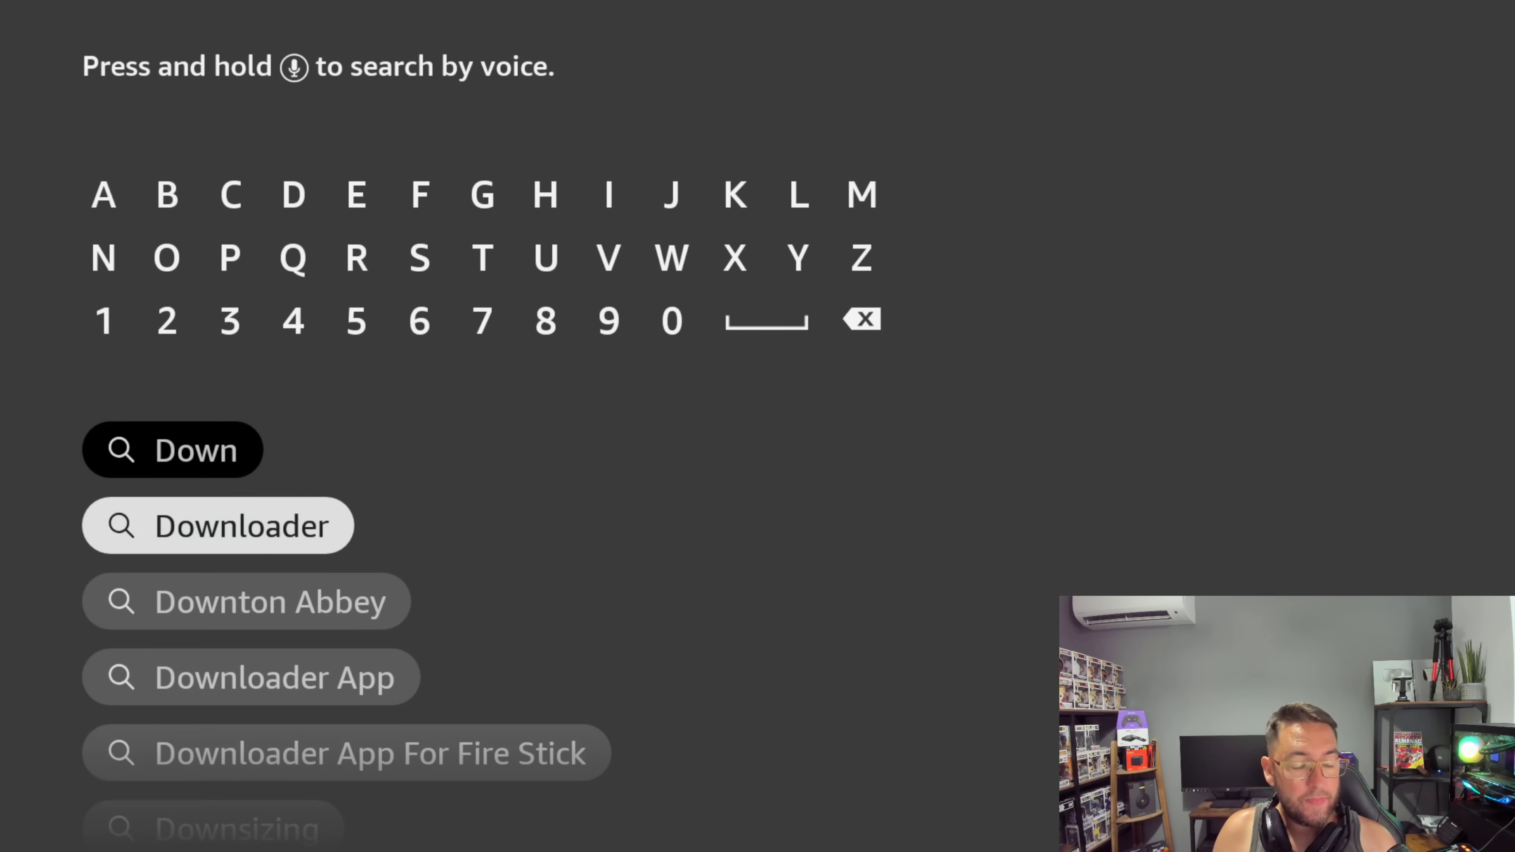
key(Return)
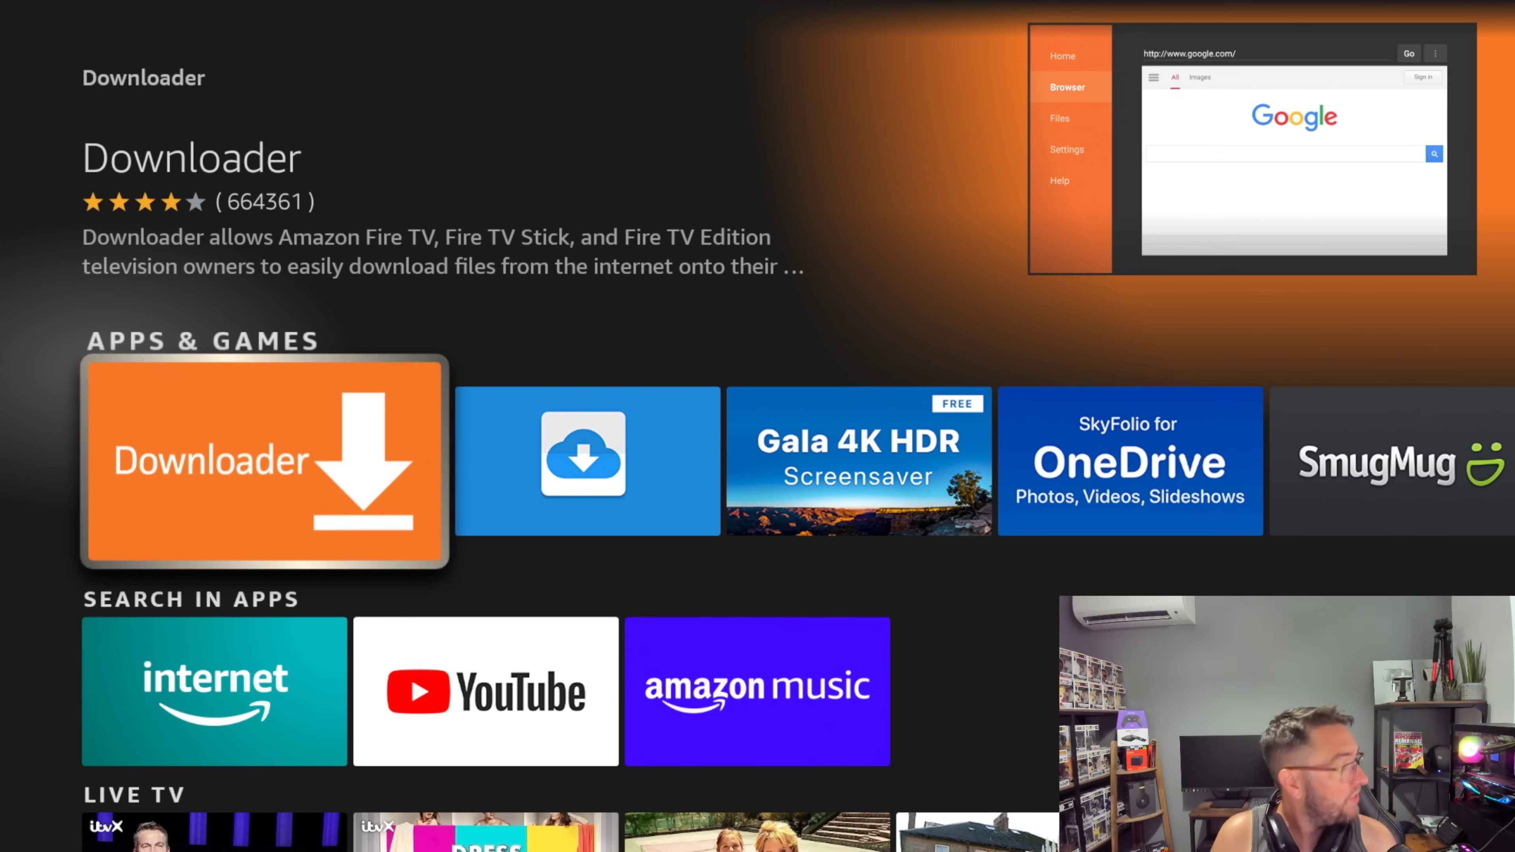
Check Downloader is ON under My Fire TV > Developer Options > Install unknown apps, then go Home
key(Home)
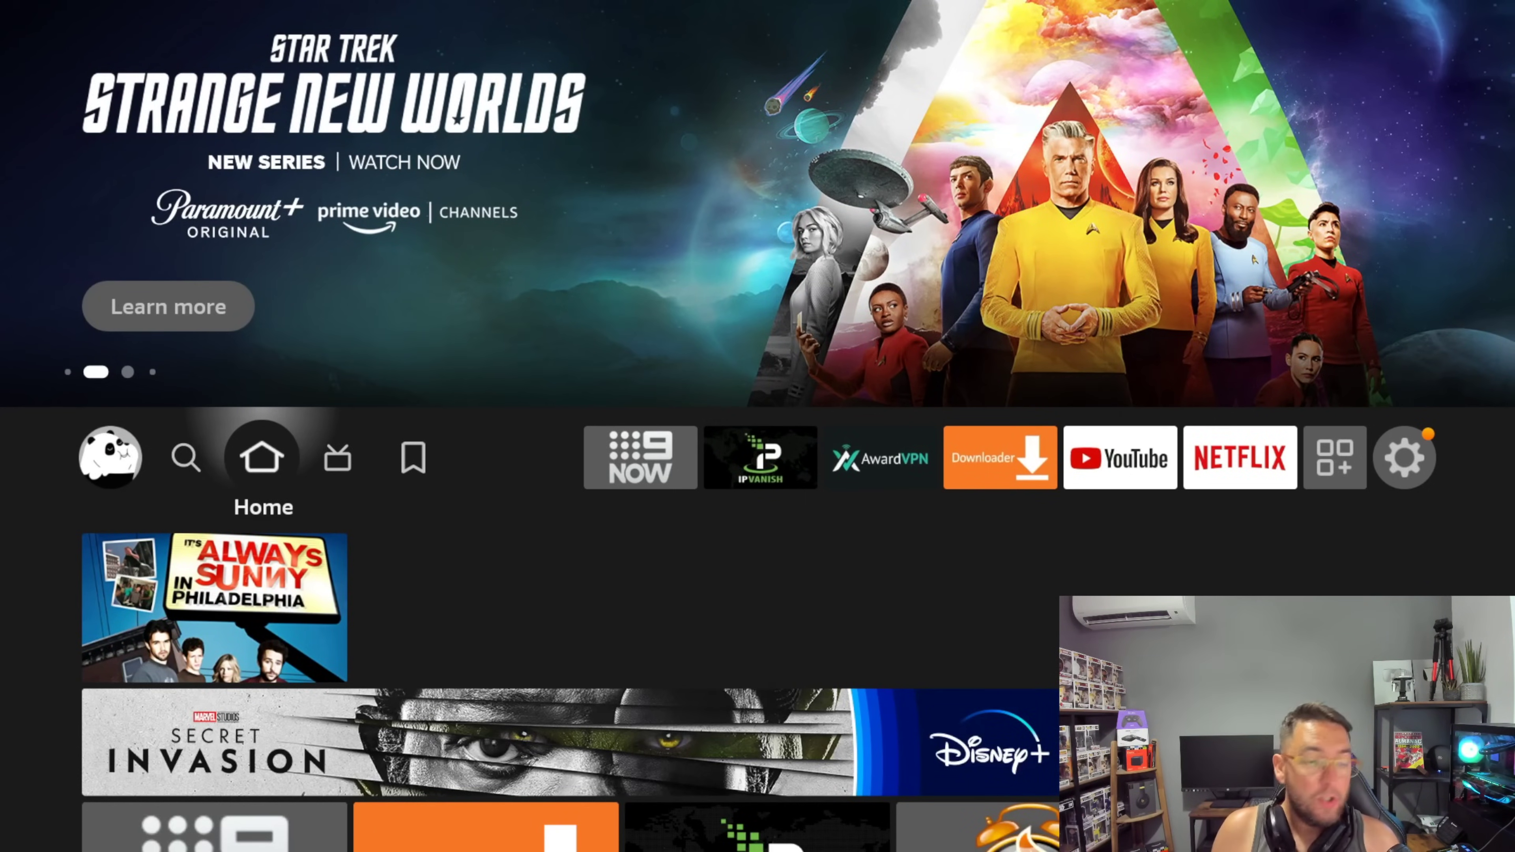
key(Right)
key(Right)
key(Right)
key(Right)
key(Right)
key(Right)
key(Right)
key(Right)
key(Right)
key(Right)
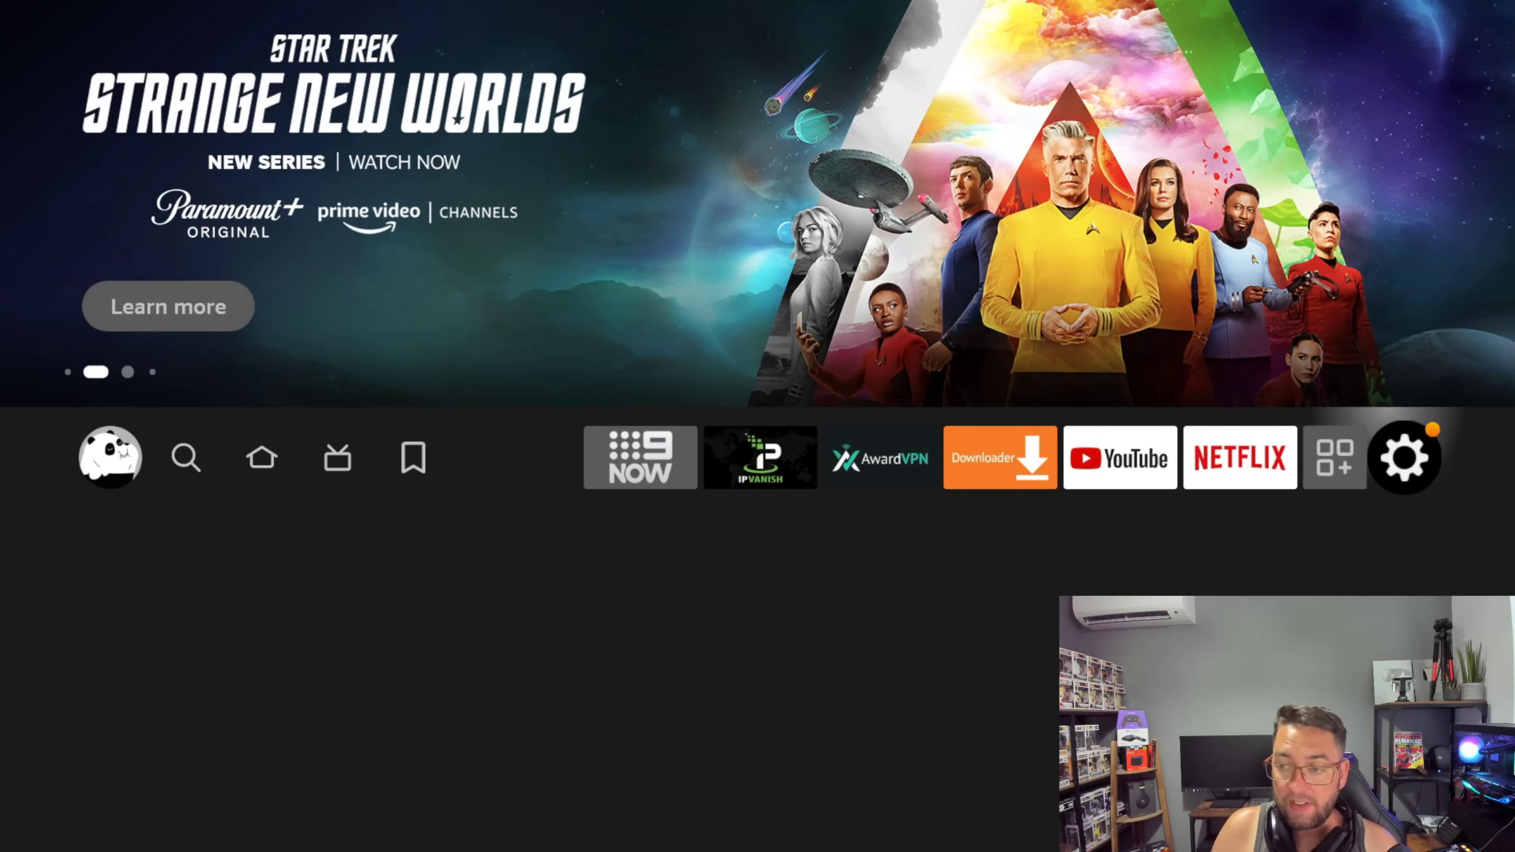
key(Down)
key(Down)
key(Down)
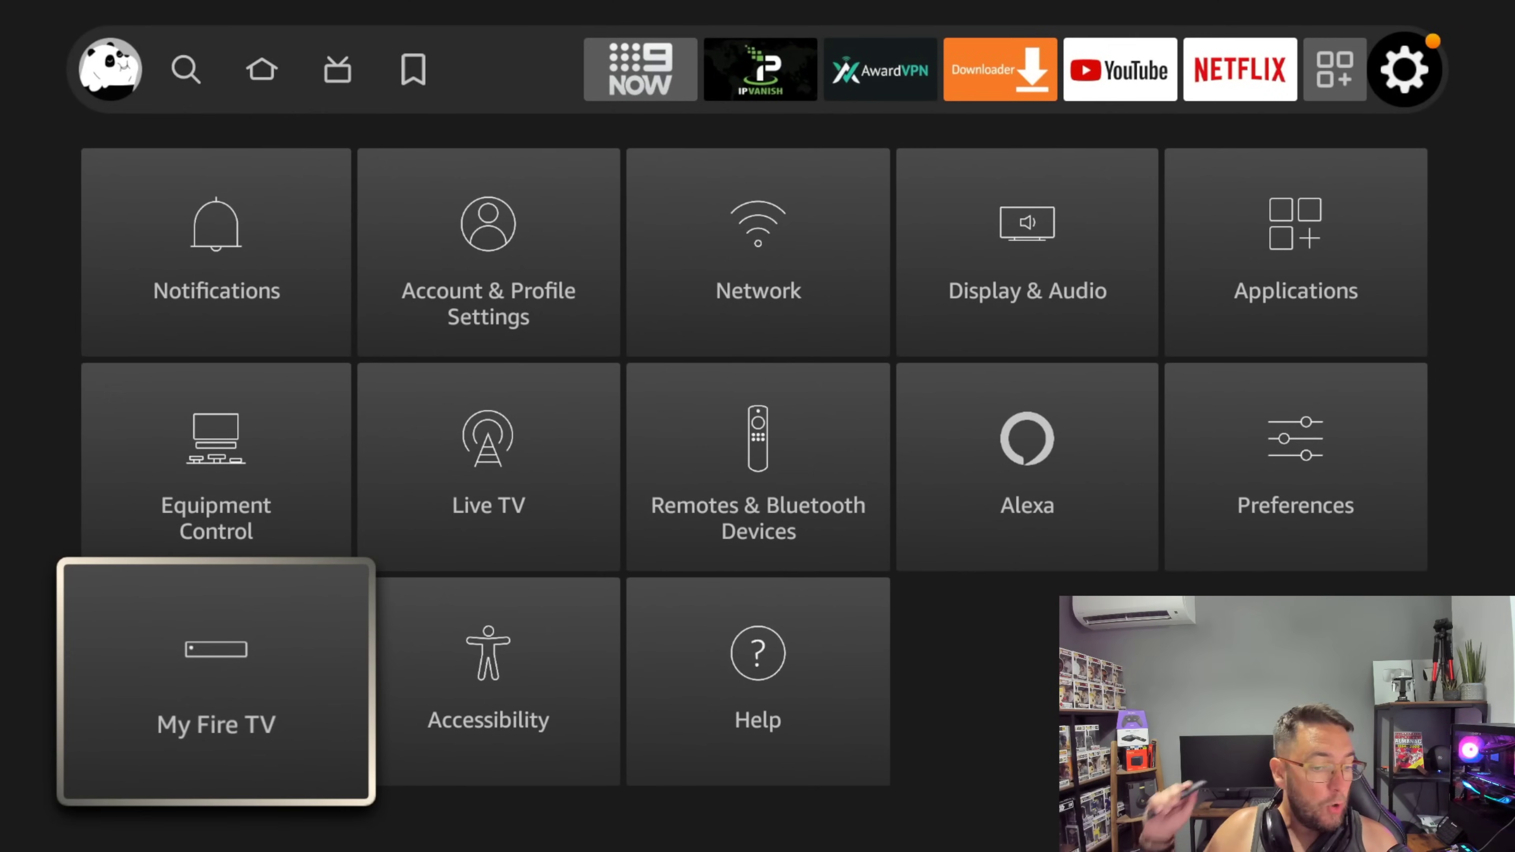
key(Return)
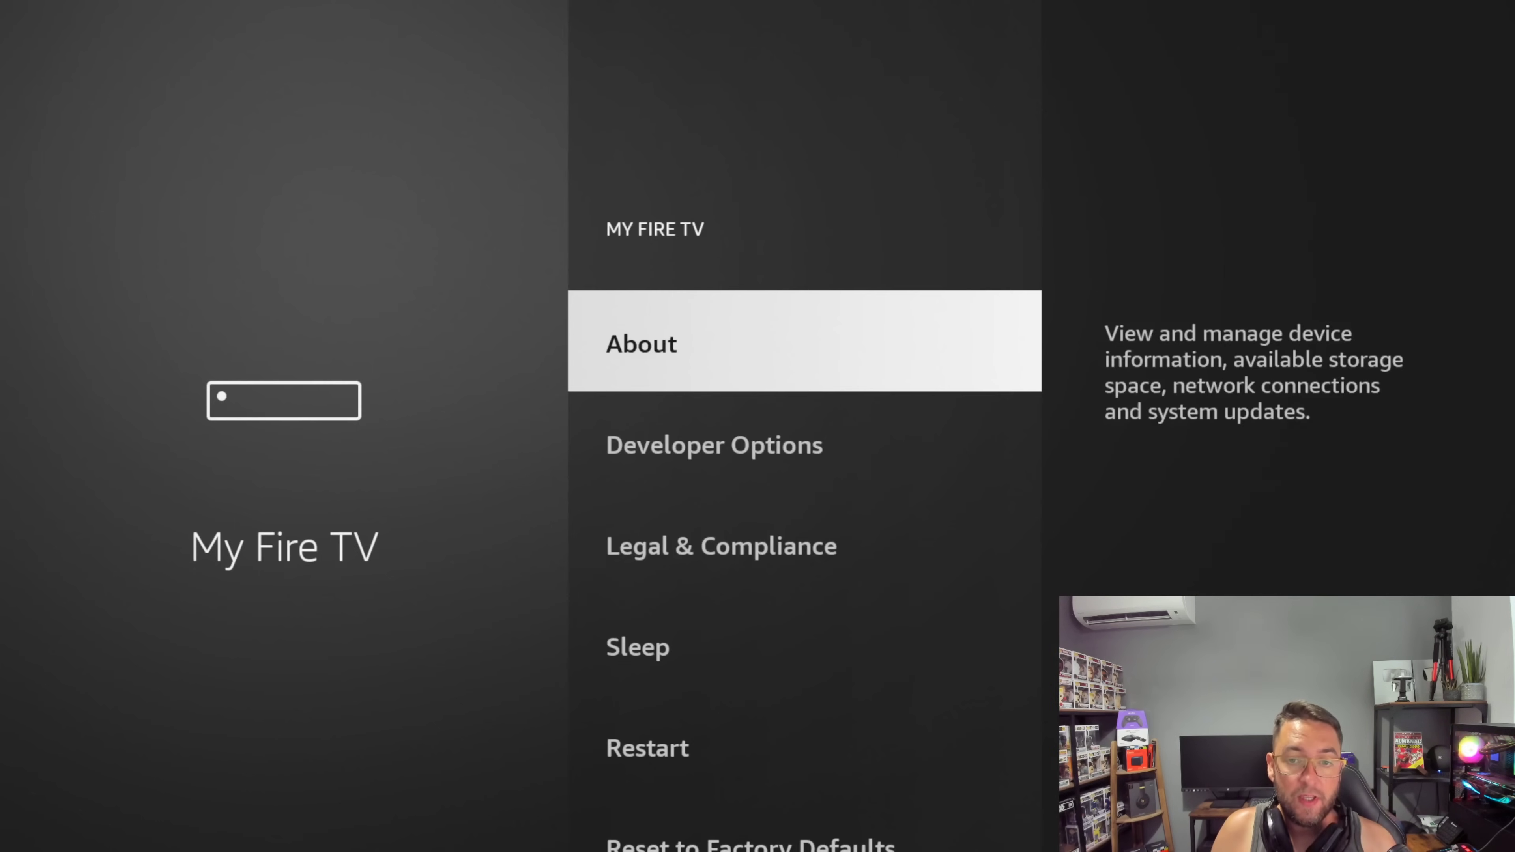
key(Down)
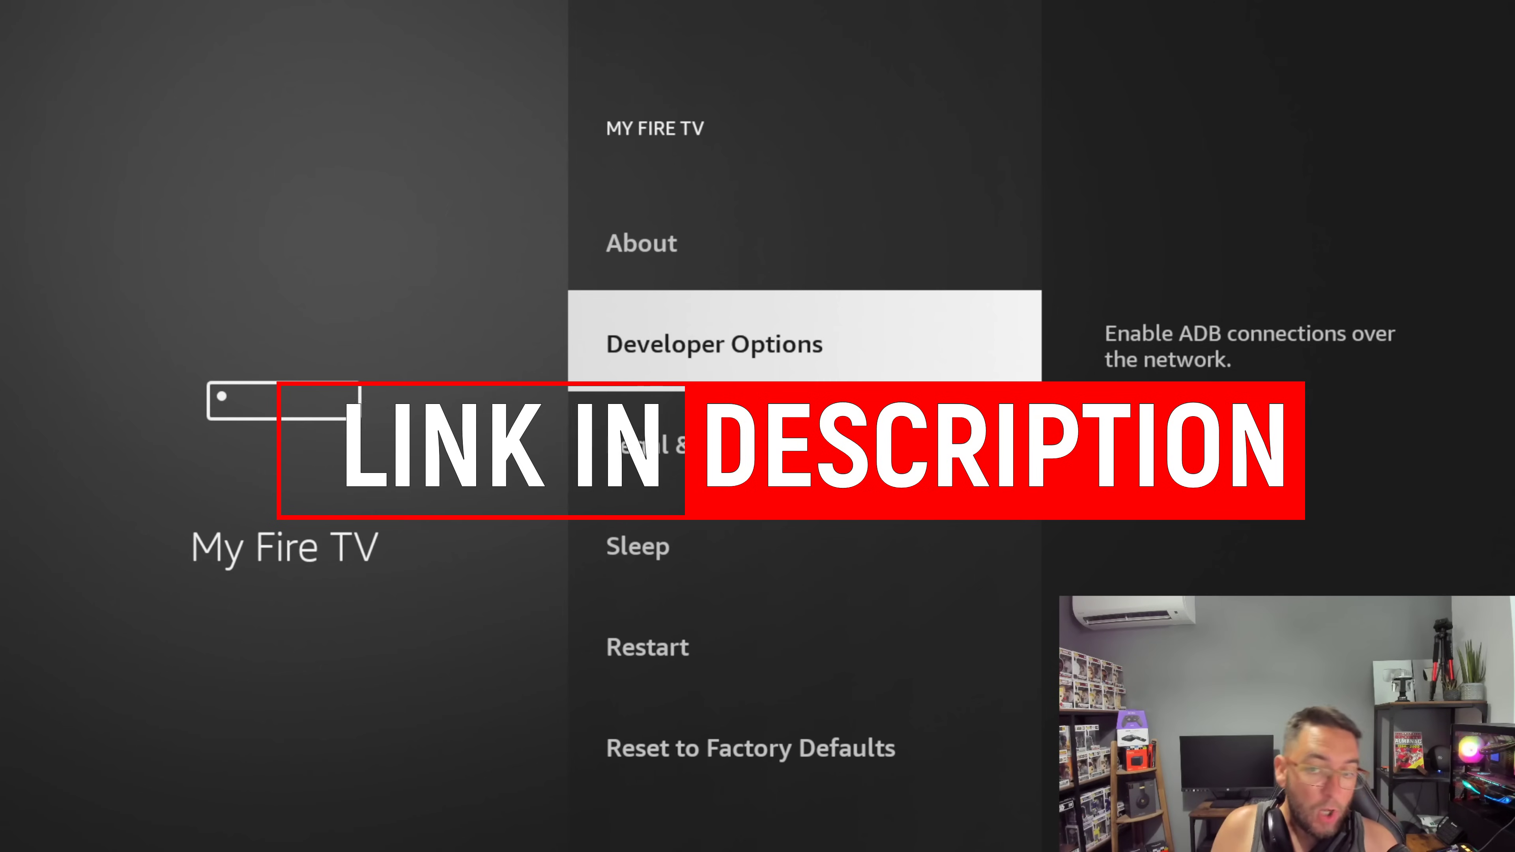
key(Return)
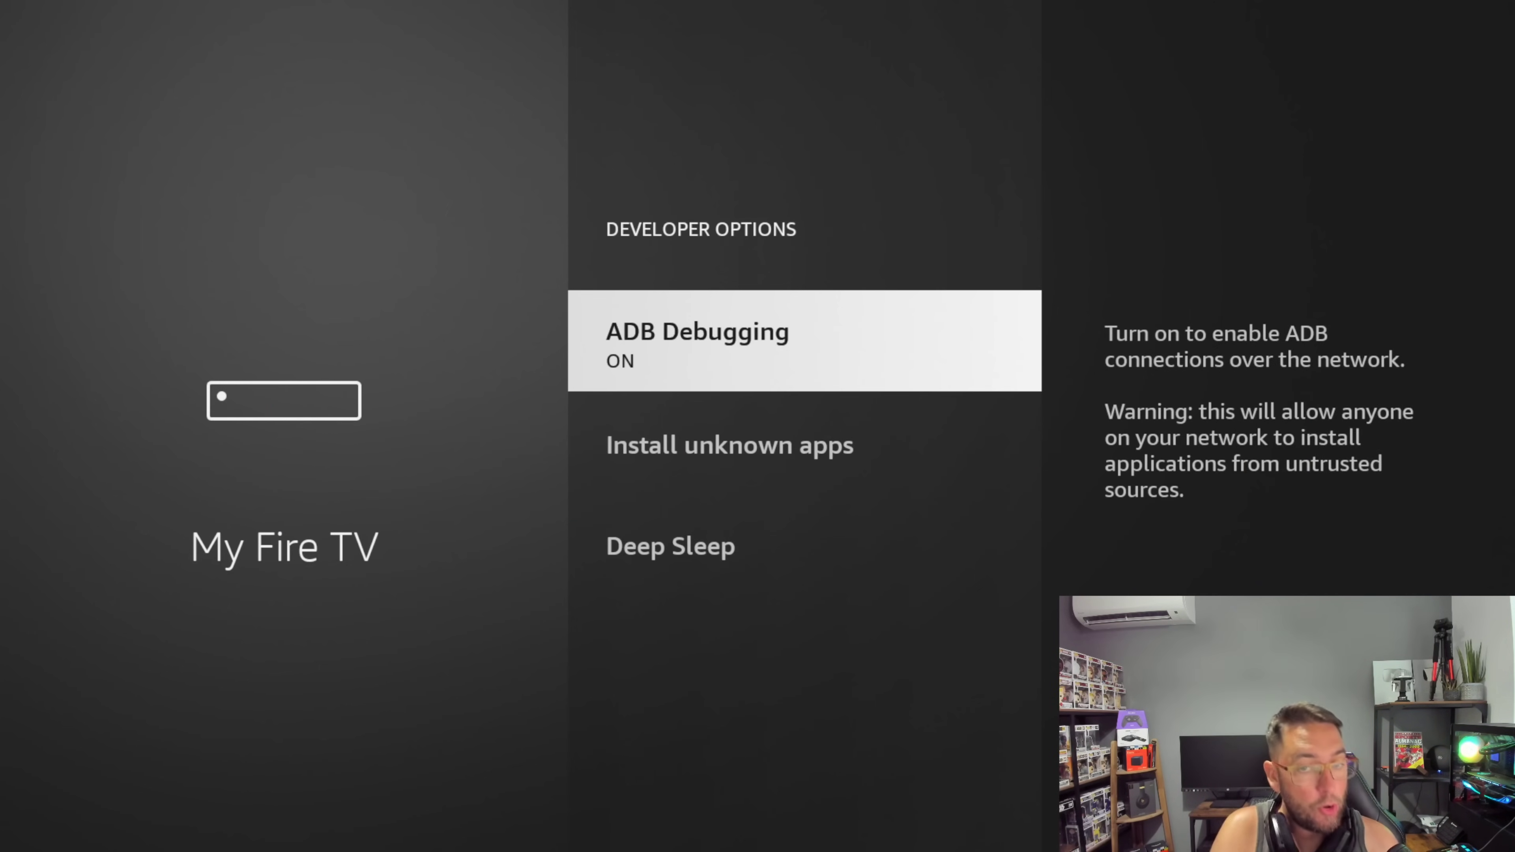
key(Down)
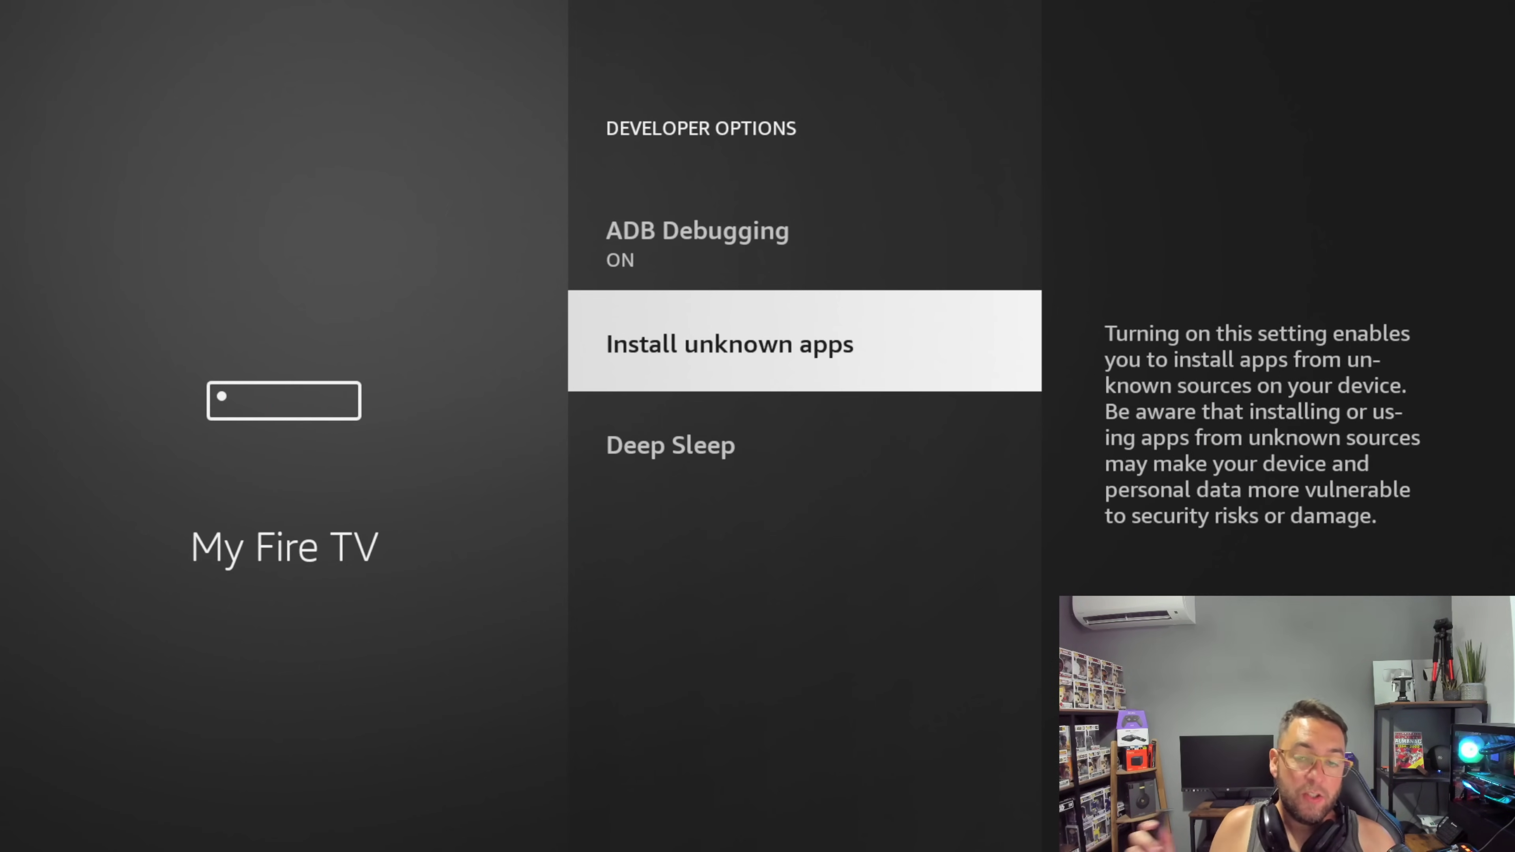
key(Return)
key(Down)
key(Down)
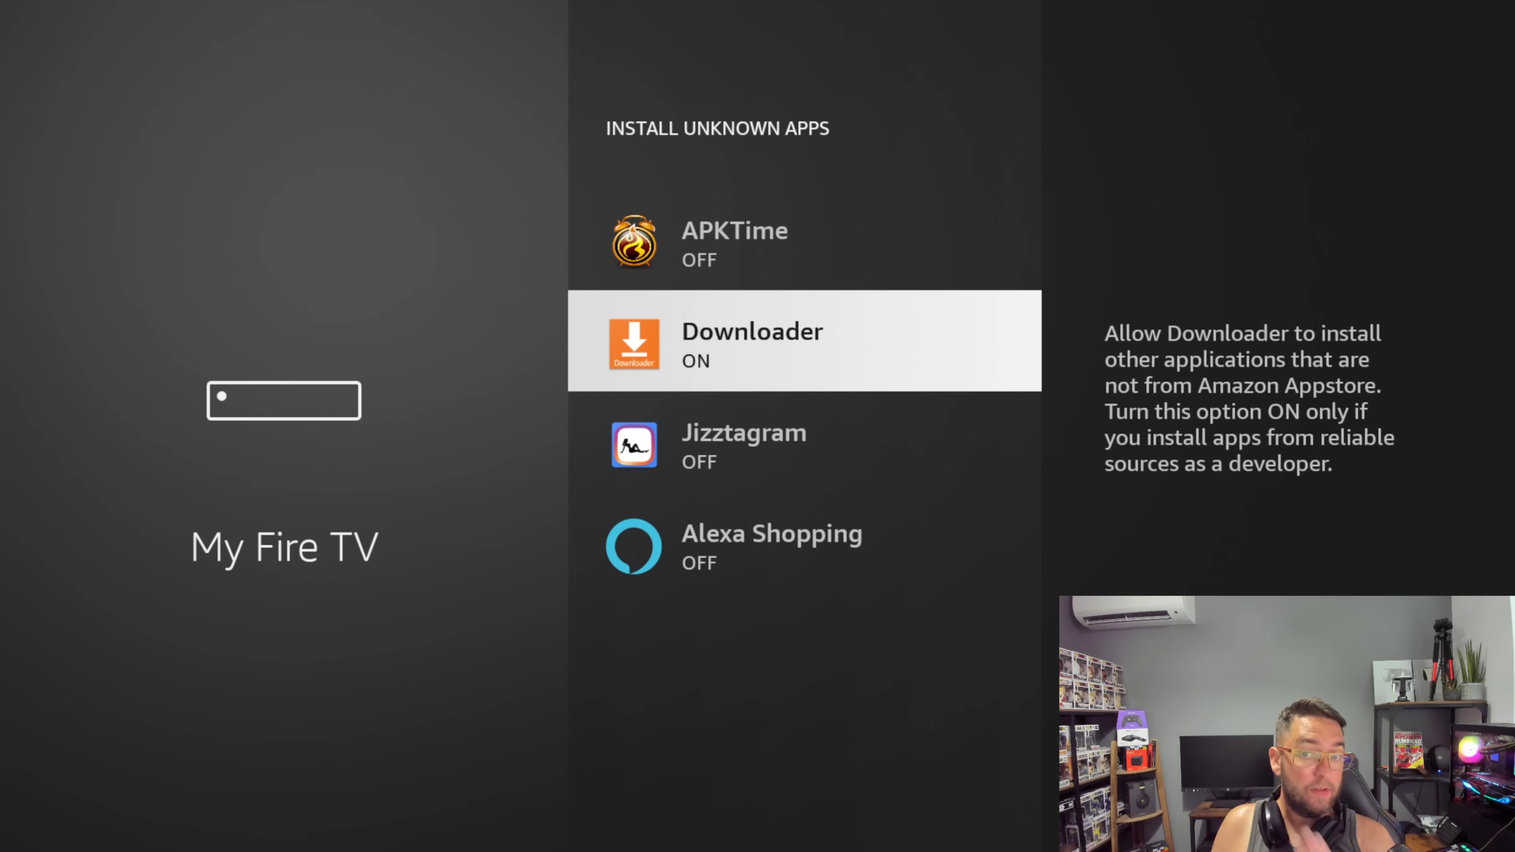
key(Home)
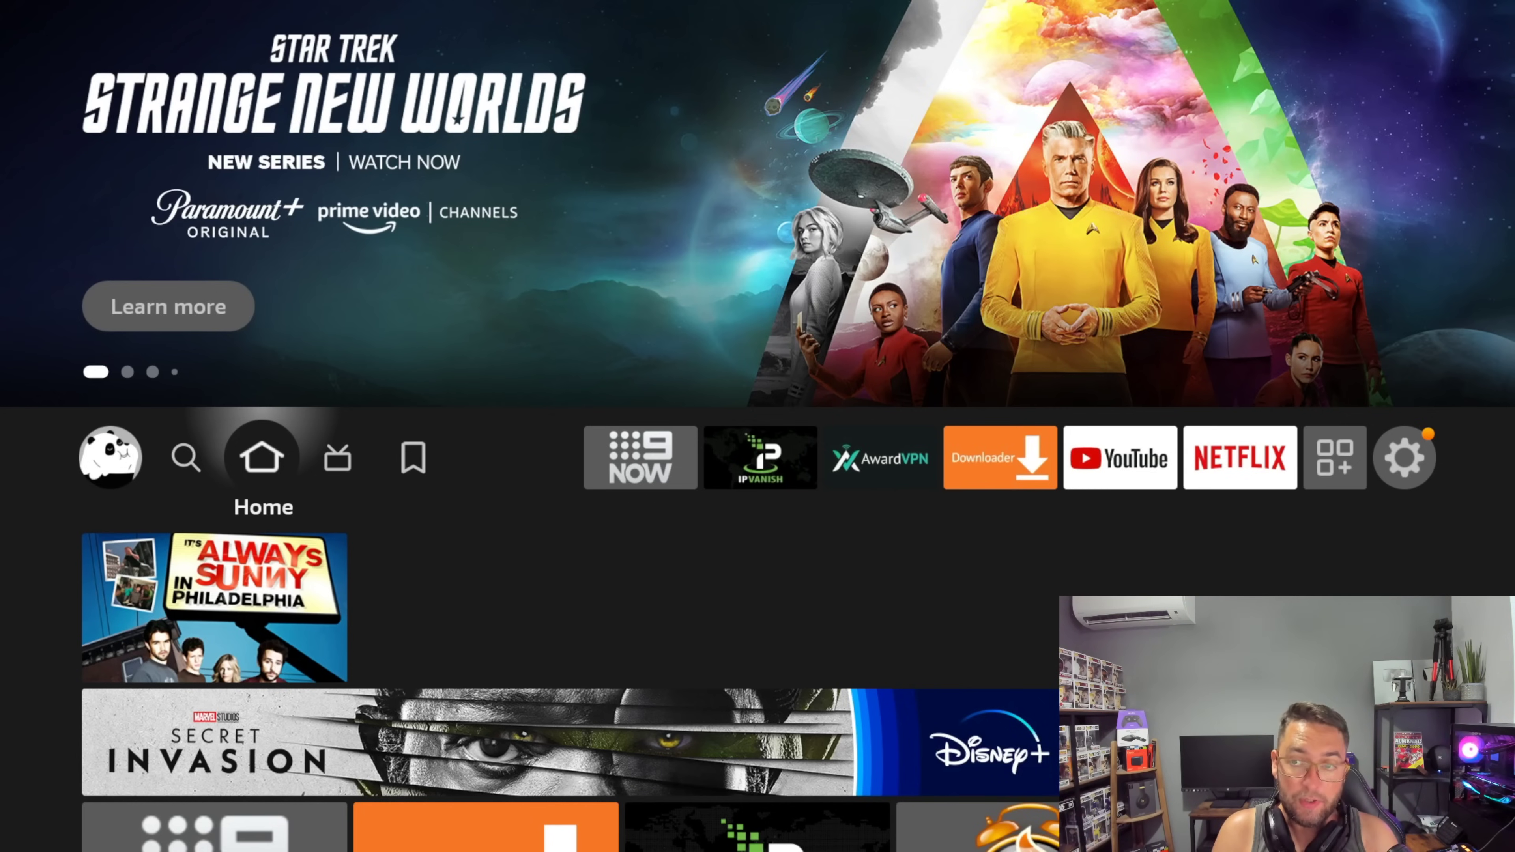
Go to the Find search page and type 'Dow' on the search keyboard
key(Left)
key(Down)
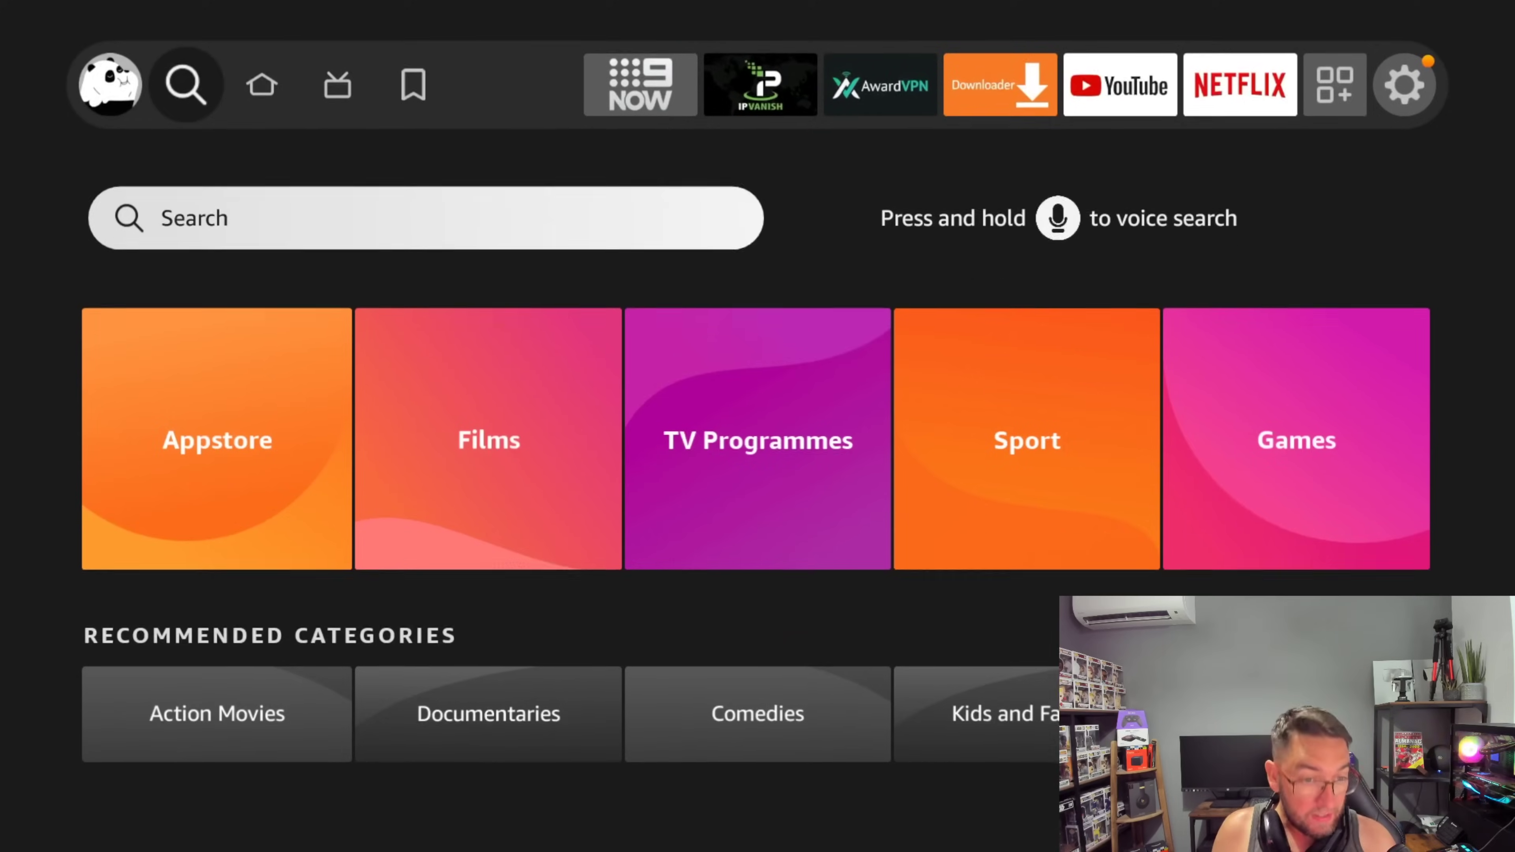
key(Return)
key(Right)
key(Right)
key(Right)
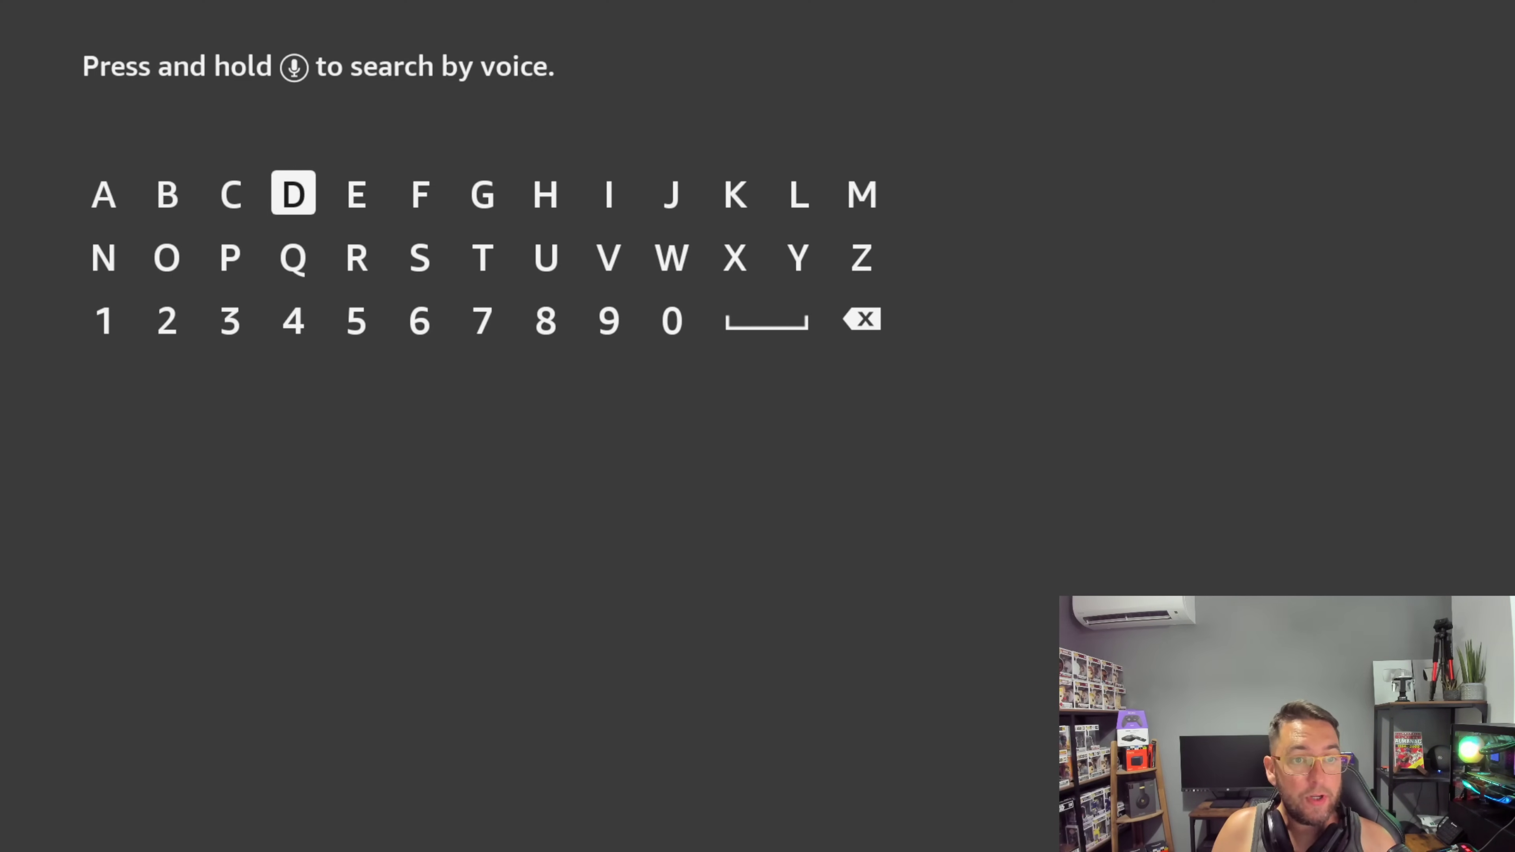
key(Return)
key(Down)
key(Left)
key(Left)
key(Return)
key(Right)
key(Right)
key(Right)
key(Right)
key(Right)
key(Right)
key(Right)
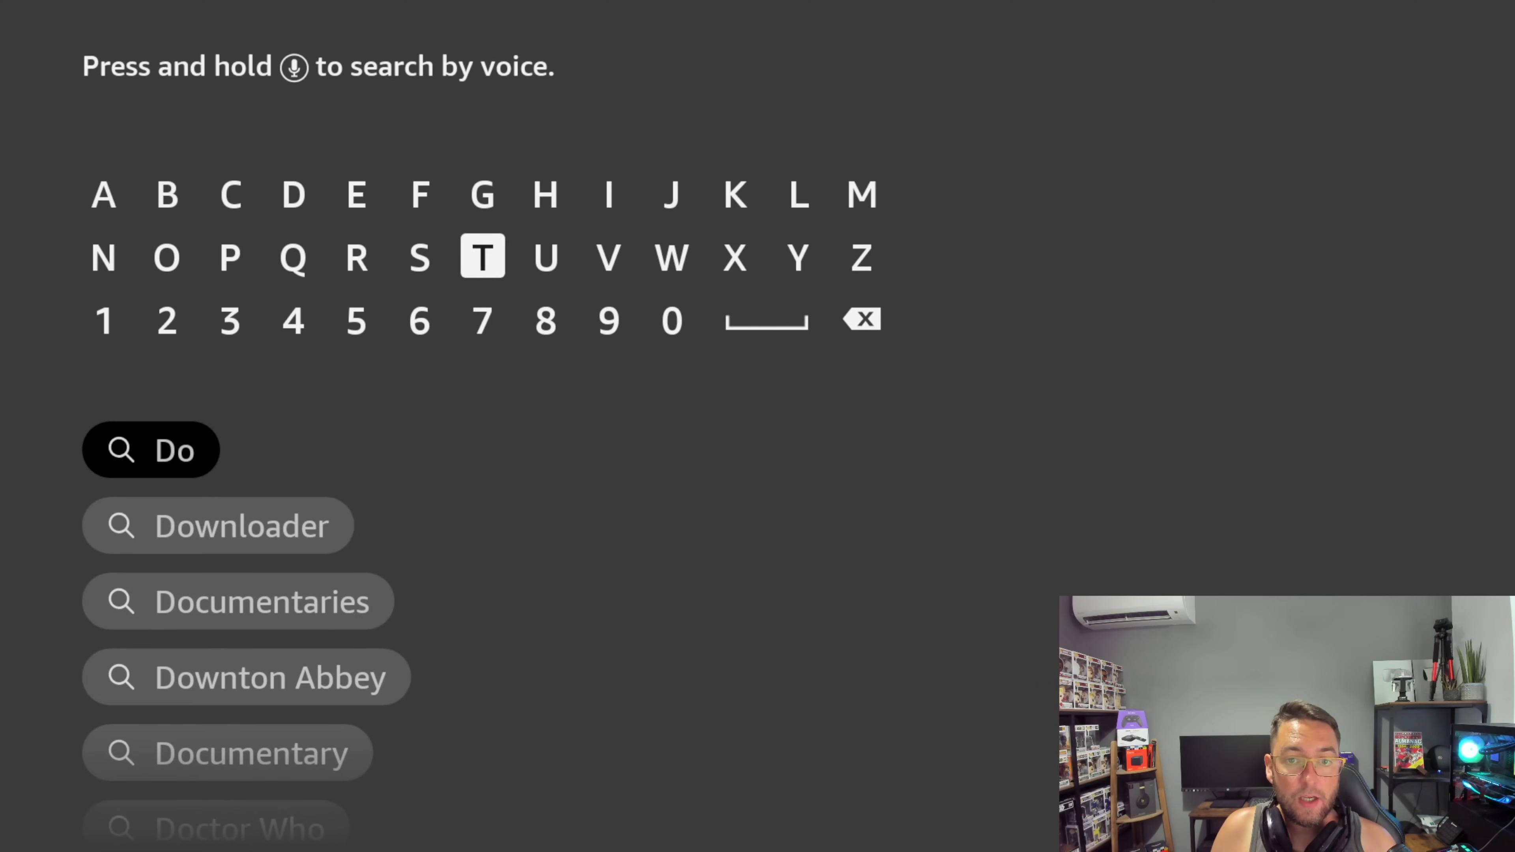
key(Right)
key(Return)
Choose the Downloader suggestion and launch the Downloader app
key(Down)
key(Down)
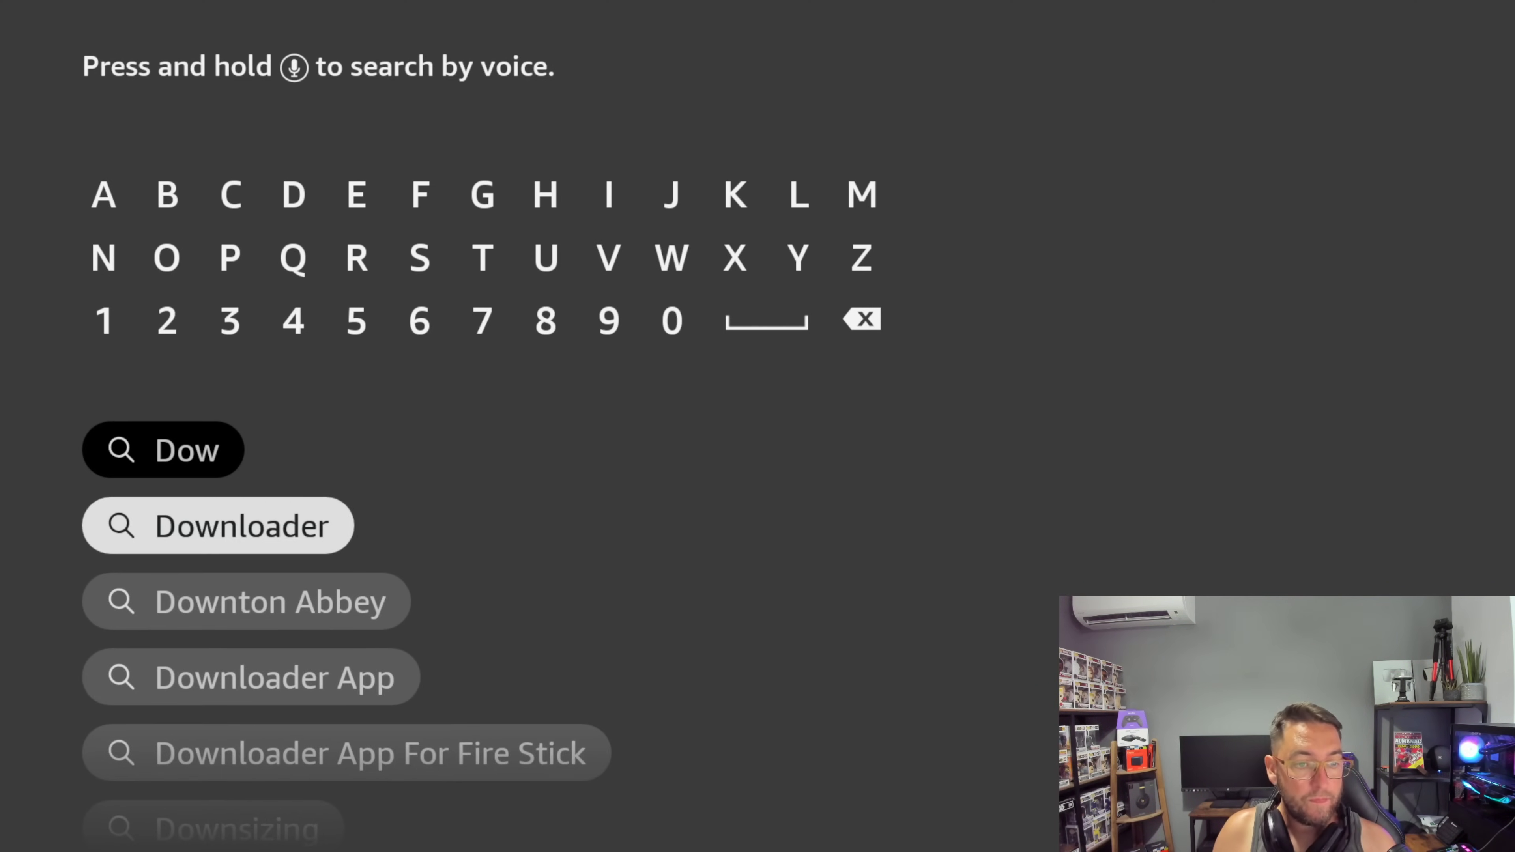
key(Return)
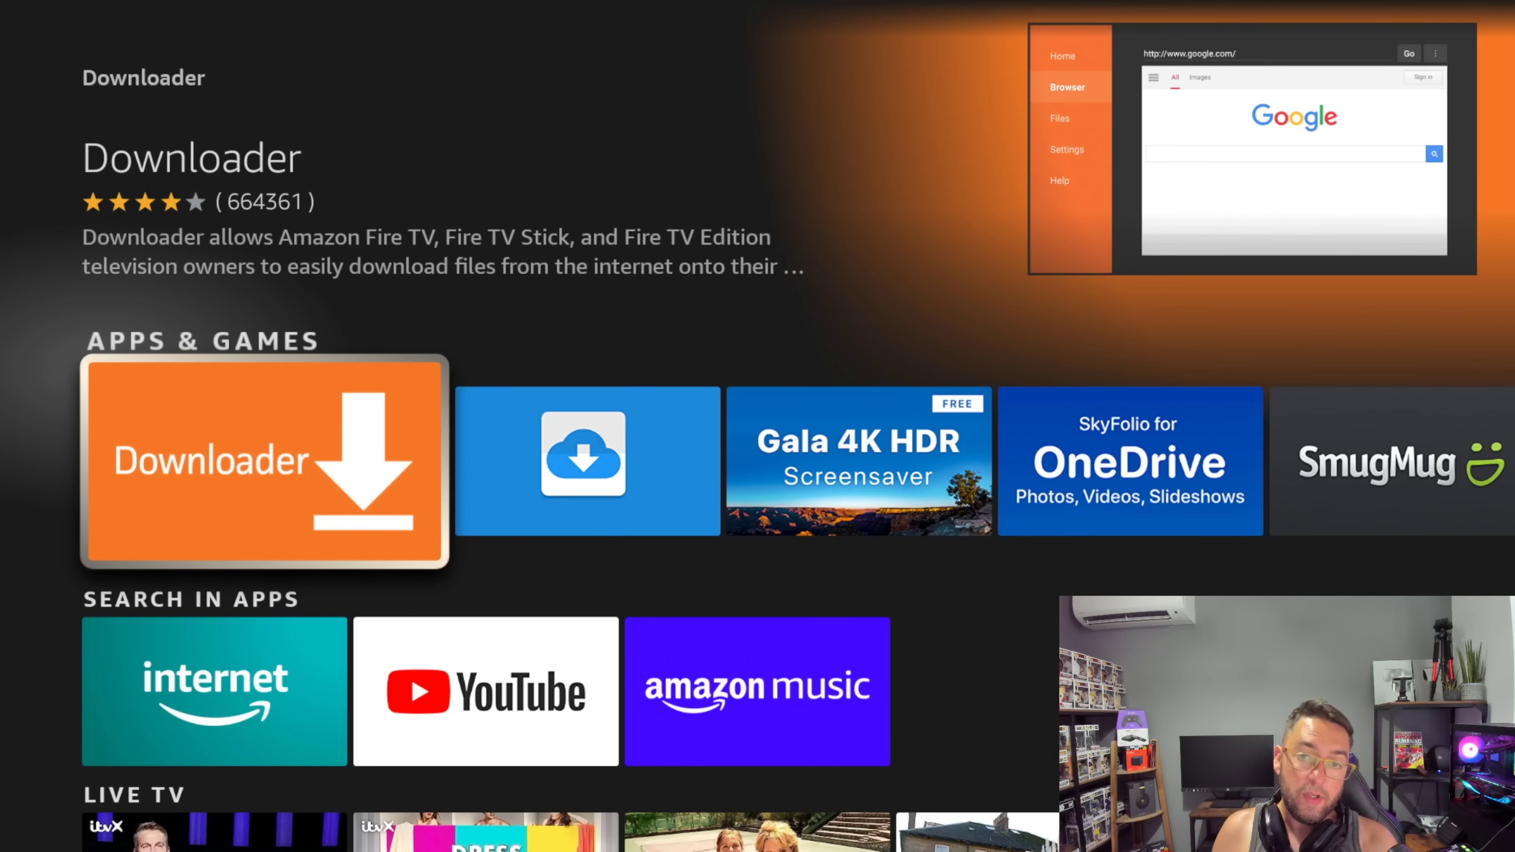
key(Return)
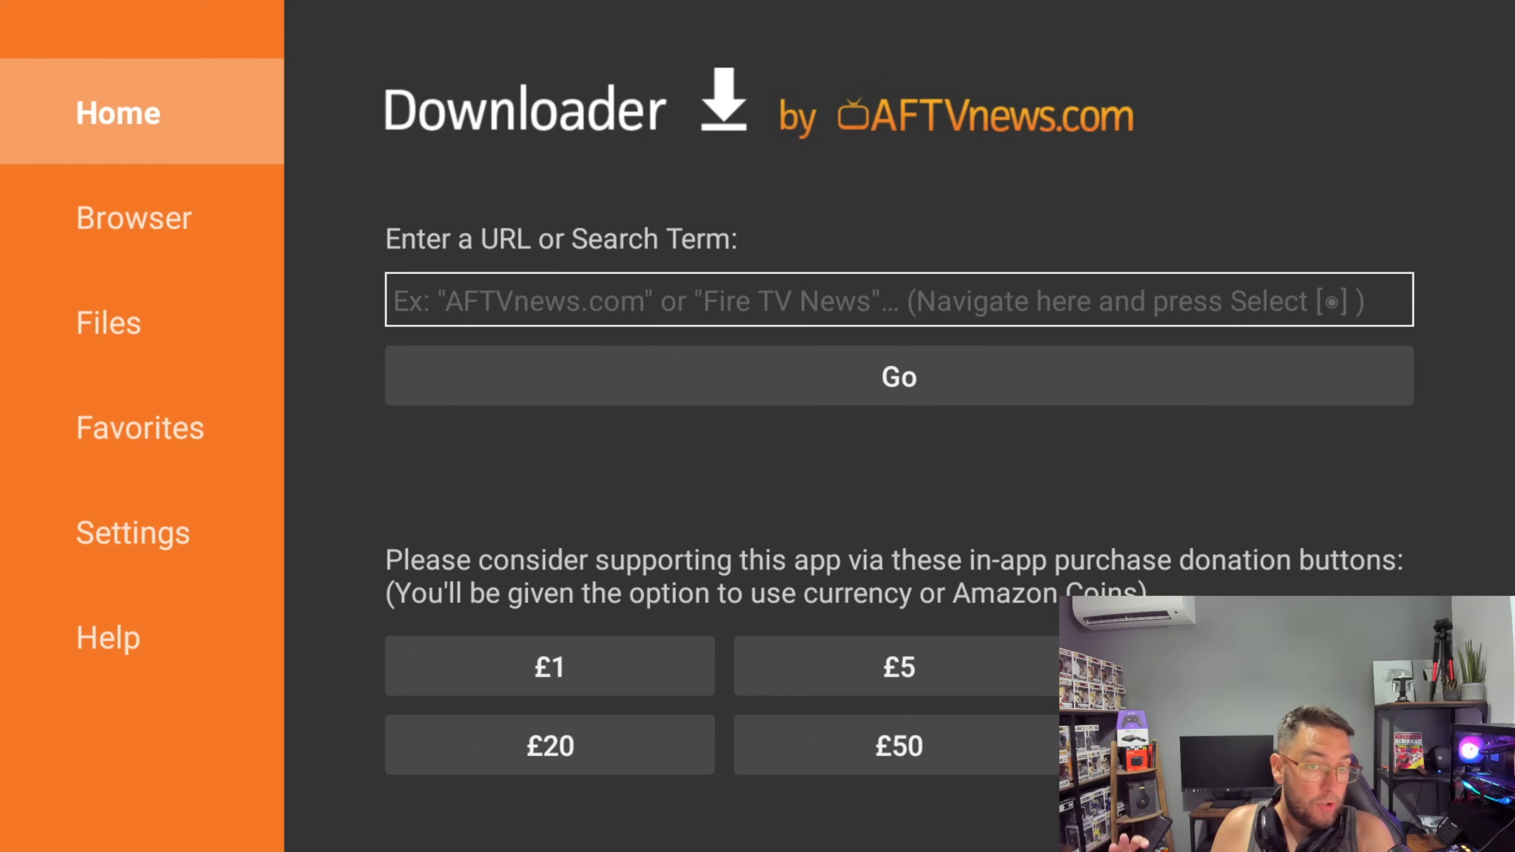
Enter the code 350314 in Downloader's URL field using the on-screen keyboard
key(Right)
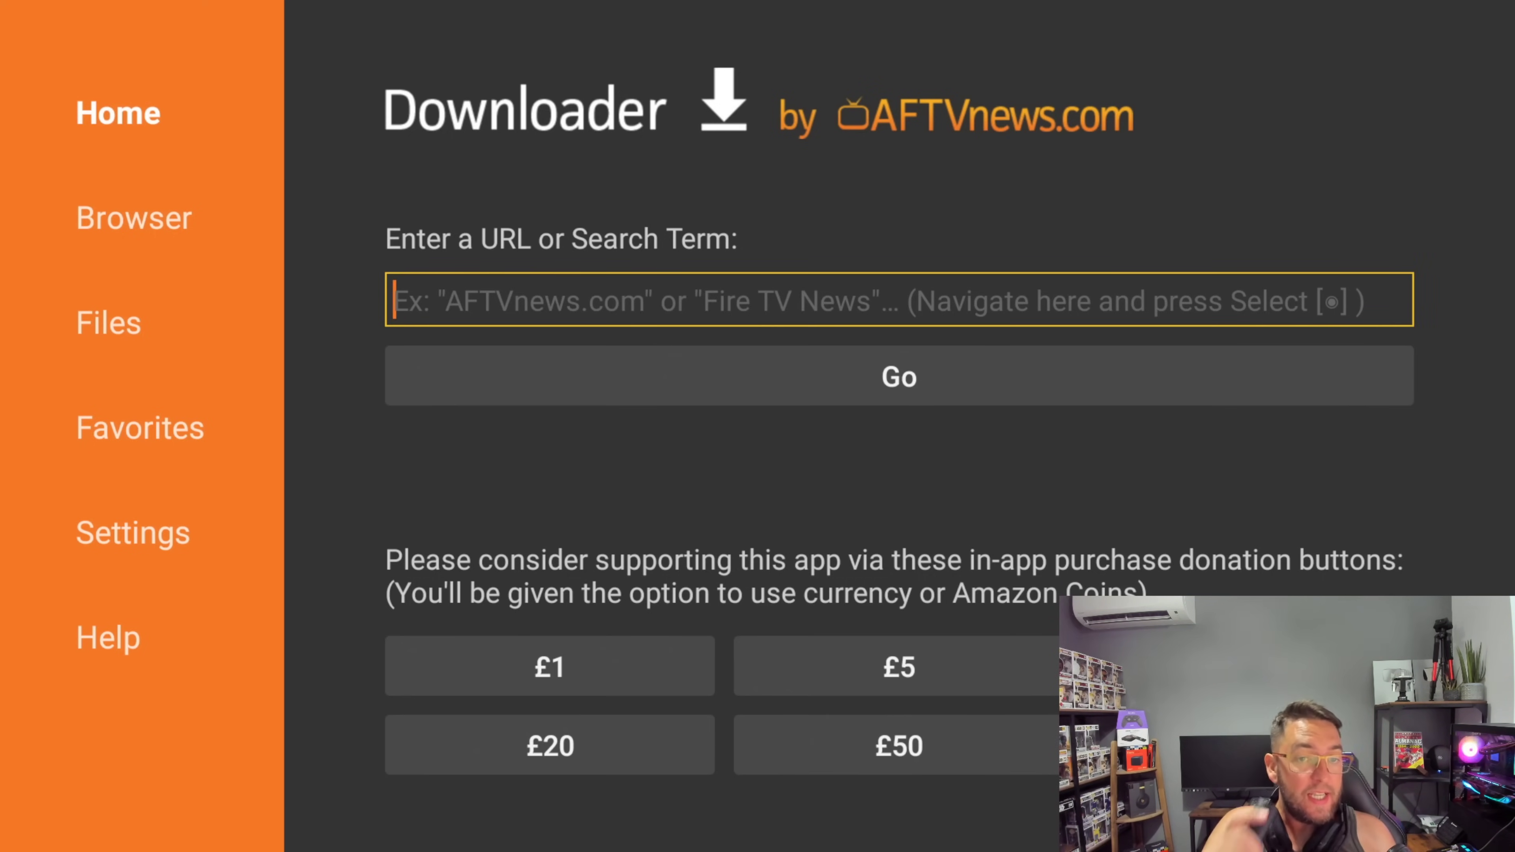
key(Return)
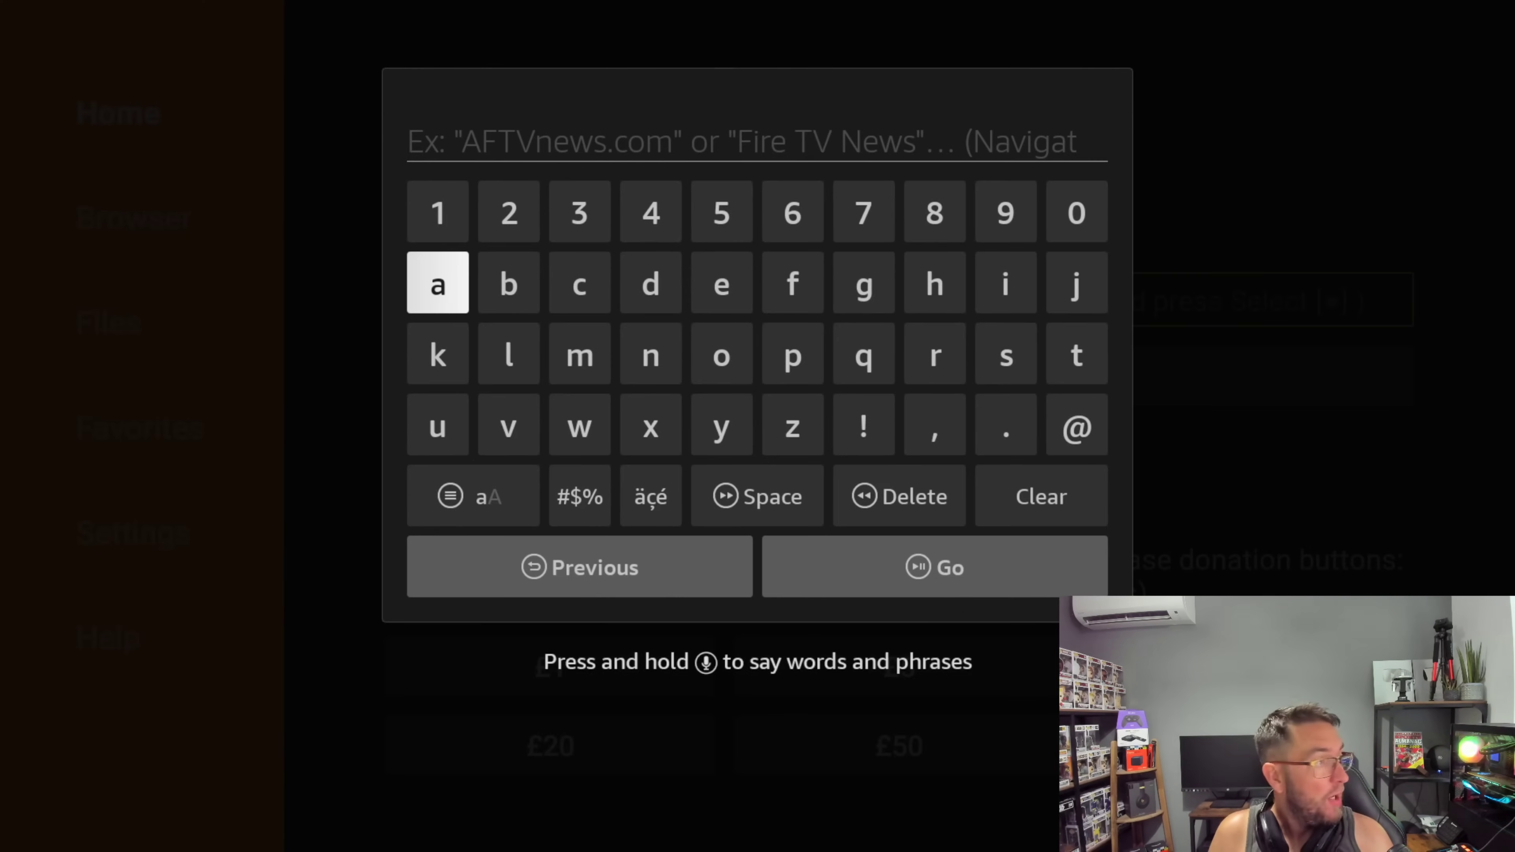
key(Right)
key(Right)
key(Up)
key(Return)
key(Right)
key(Right)
key(Return)
key(Right)
key(Right)
key(Right)
key(Right)
key(Return)
key(Left)
key(Left)
key(Left)
key(Left)
key(Left)
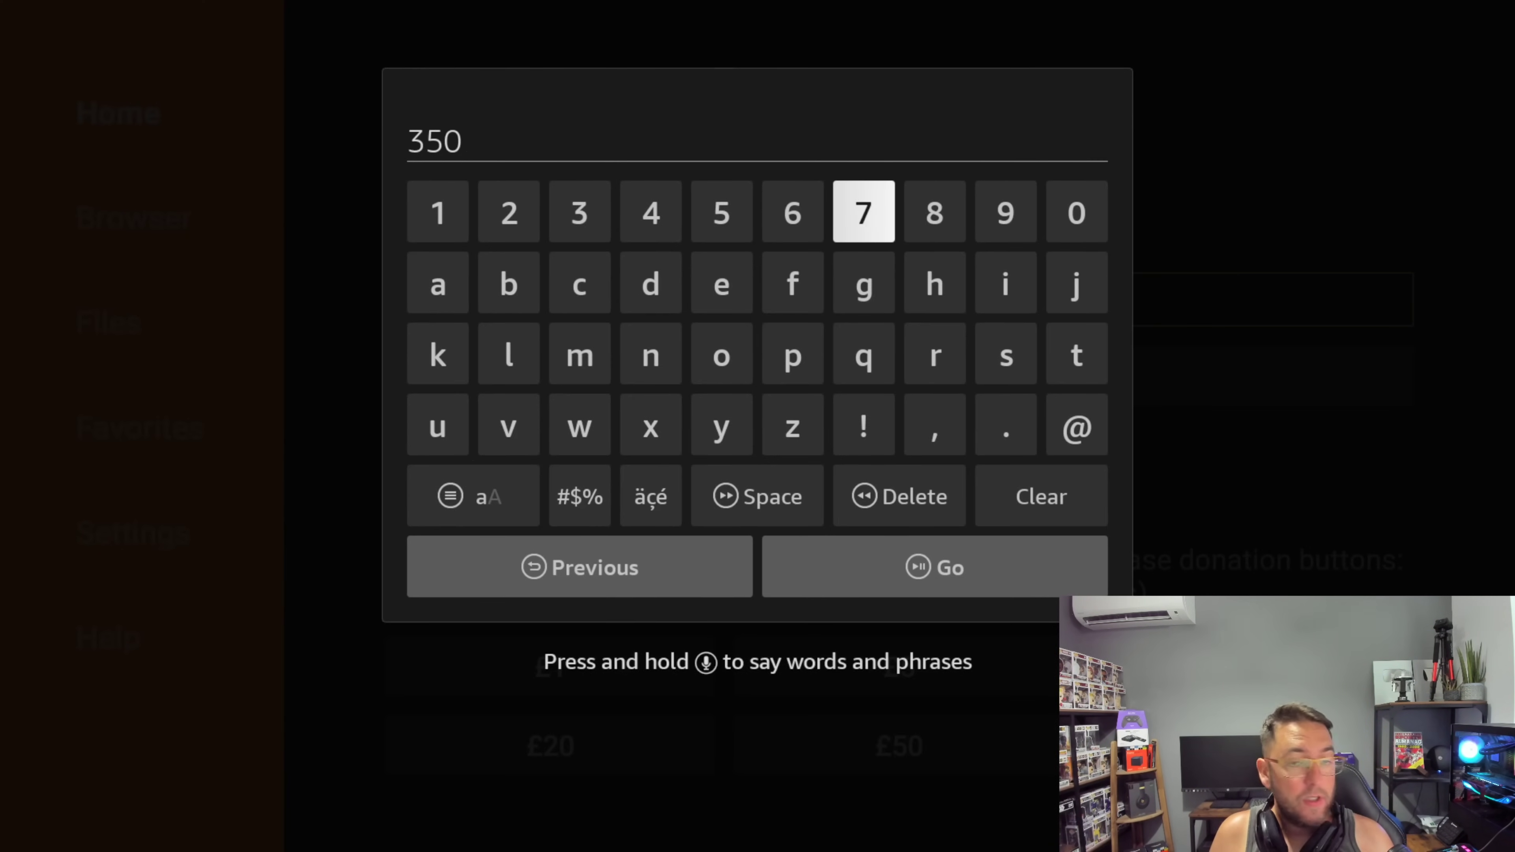
key(Left)
key(Left)
key(Return)
key(Left)
key(Left)
key(Return)
key(Right)
key(Right)
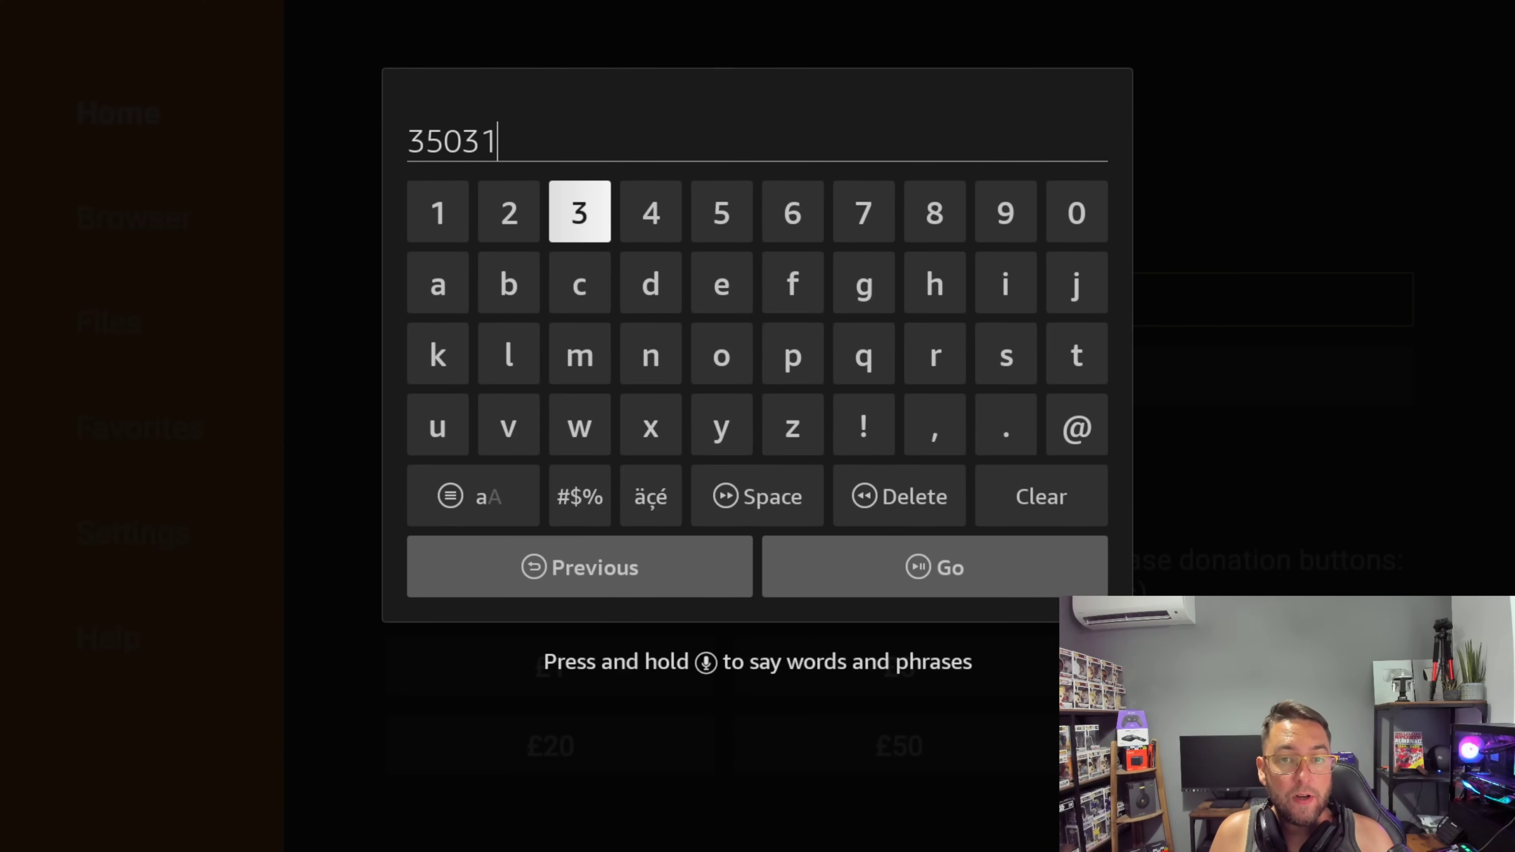
key(Right)
key(Return)
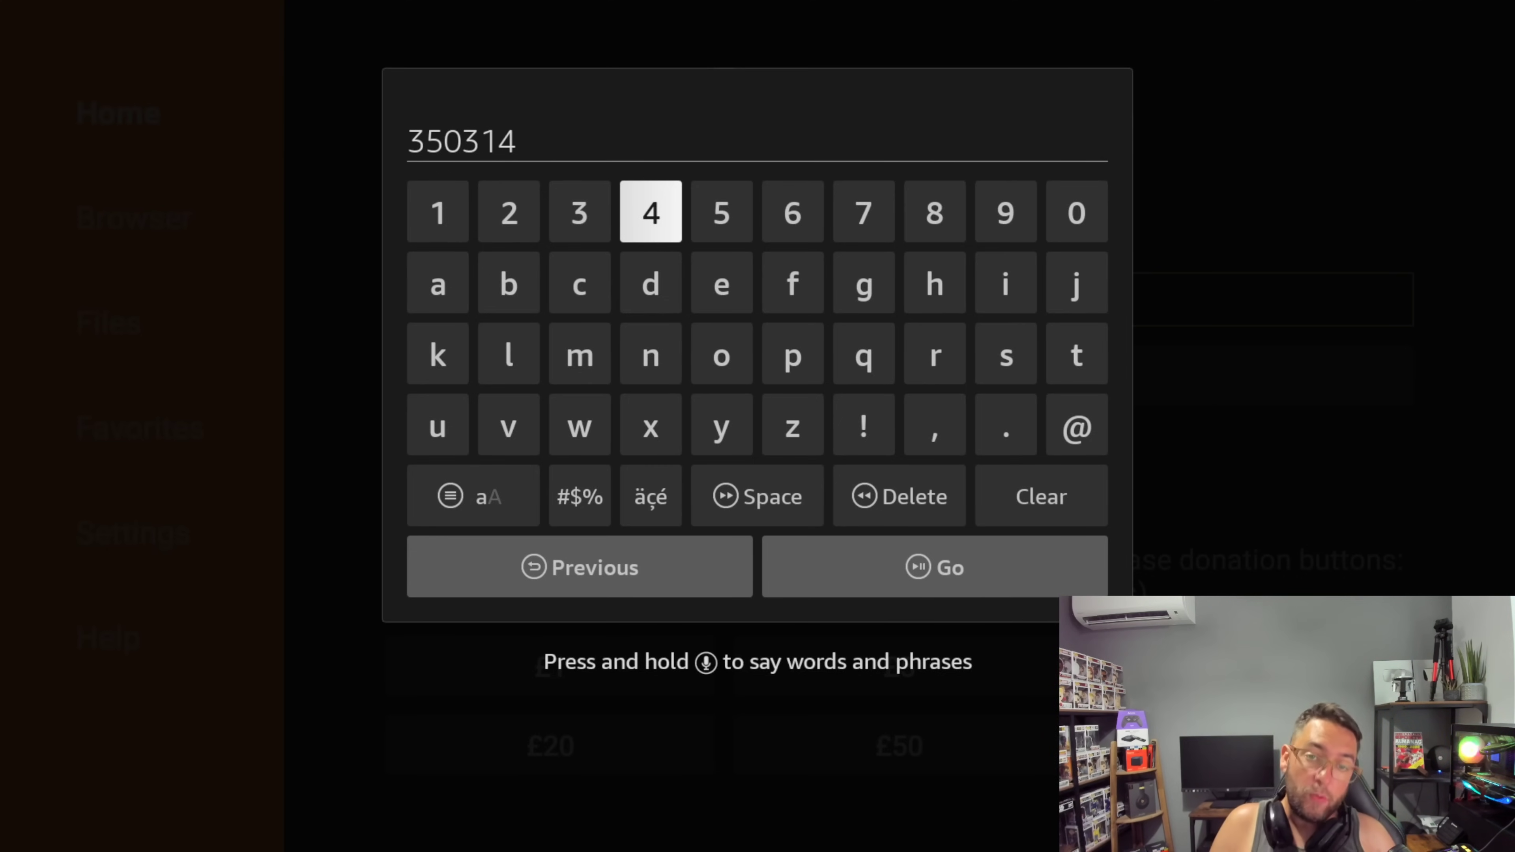
Submit code 350314 with Go to fetch the Kodi 20.1 Nexus APK
key(Down)
key(Down)
key(Down)
key(Down)
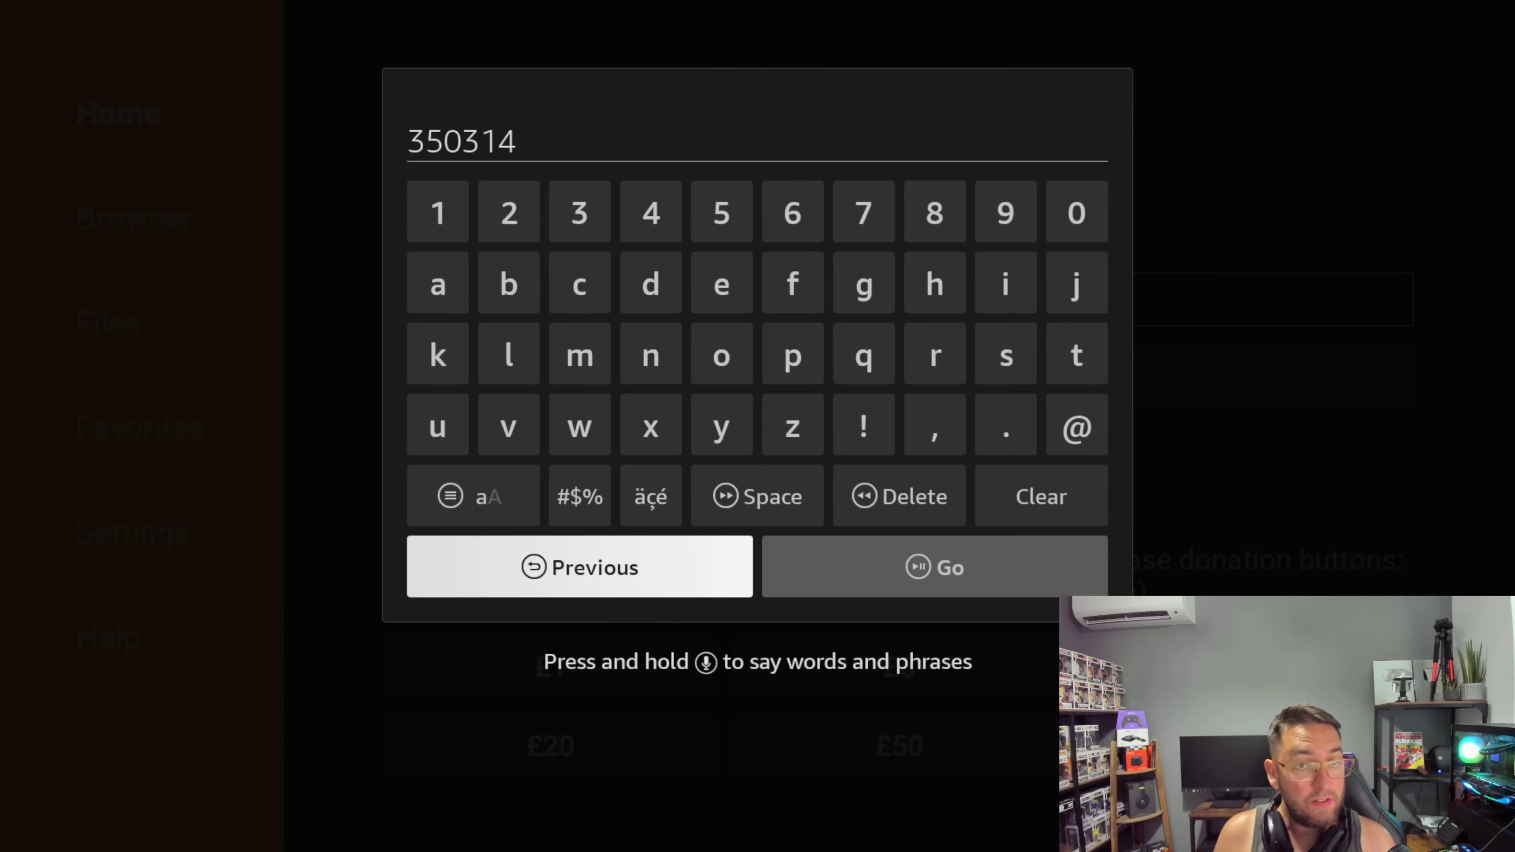
key(Right)
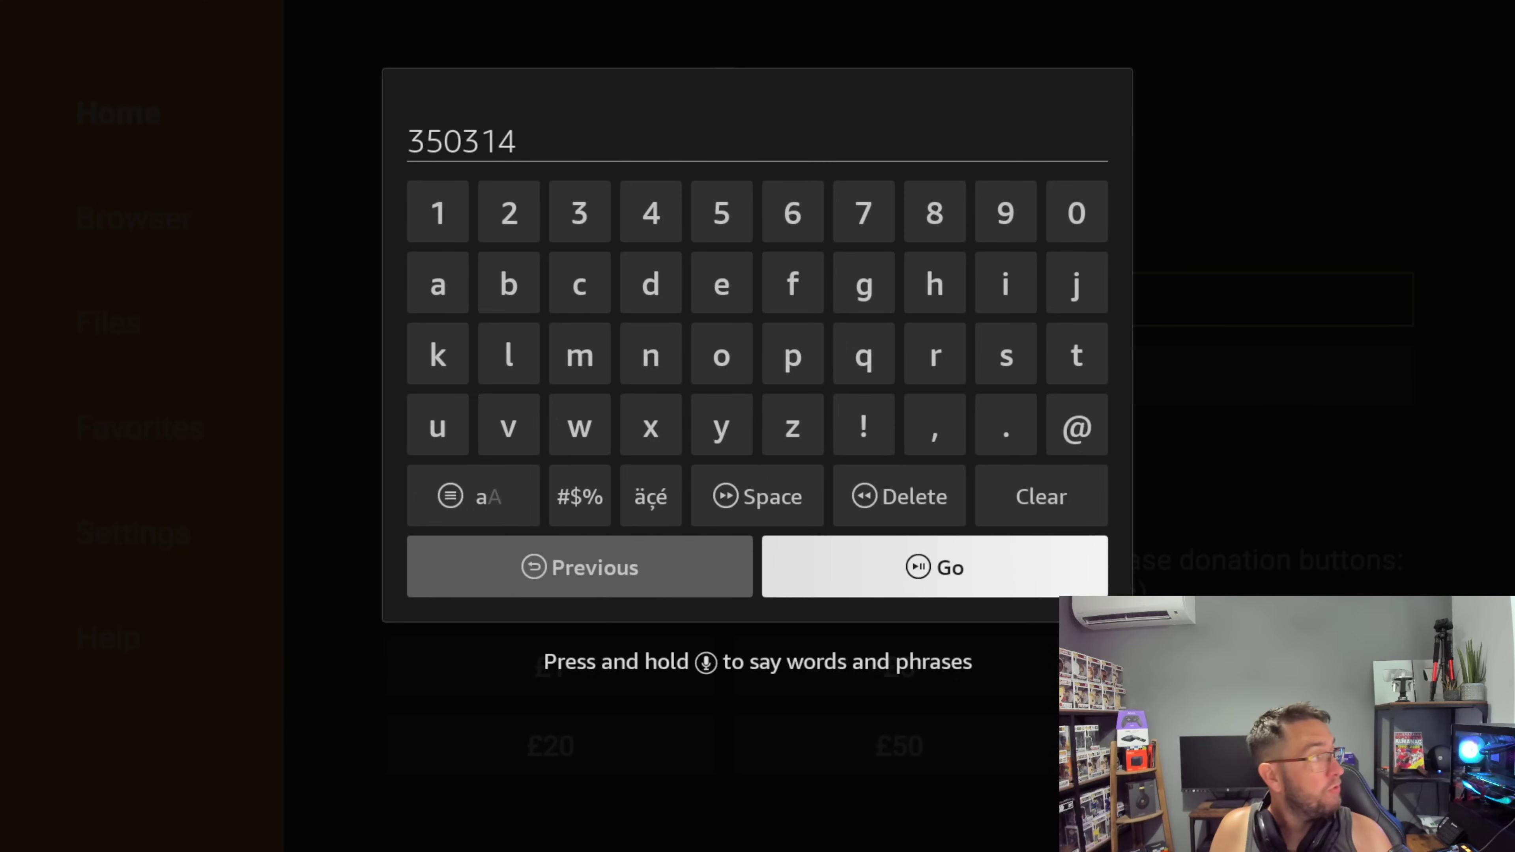
key(Return)
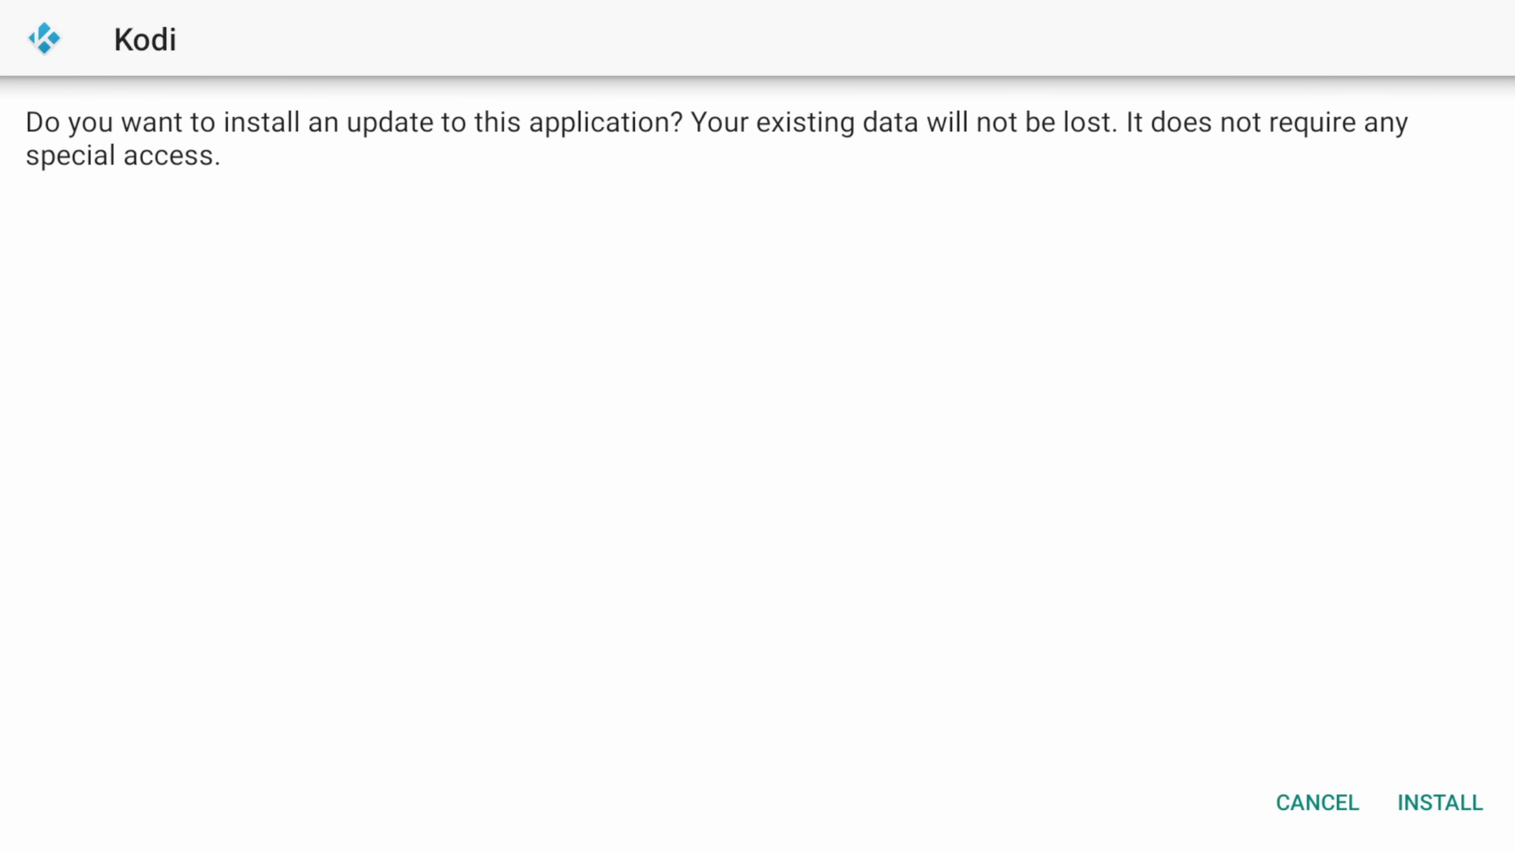
Install the Kodi 20.1 update and dismiss the App installed confirmation with Done
key(Right)
key(Return)
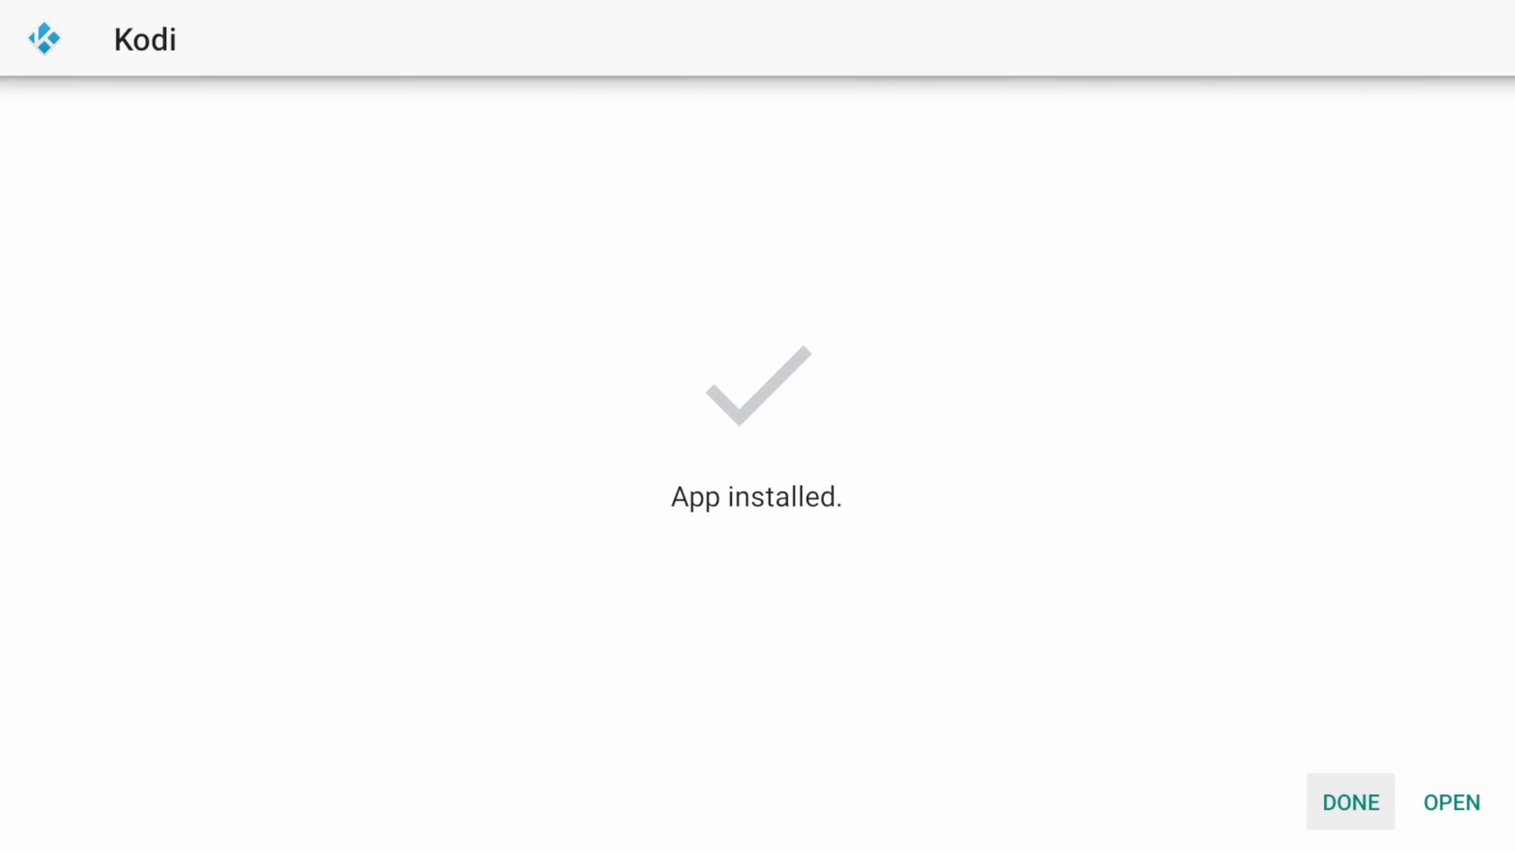
key(Return)
Delete the downloaded Kodi APK file and confirm the deletion
key(Right)
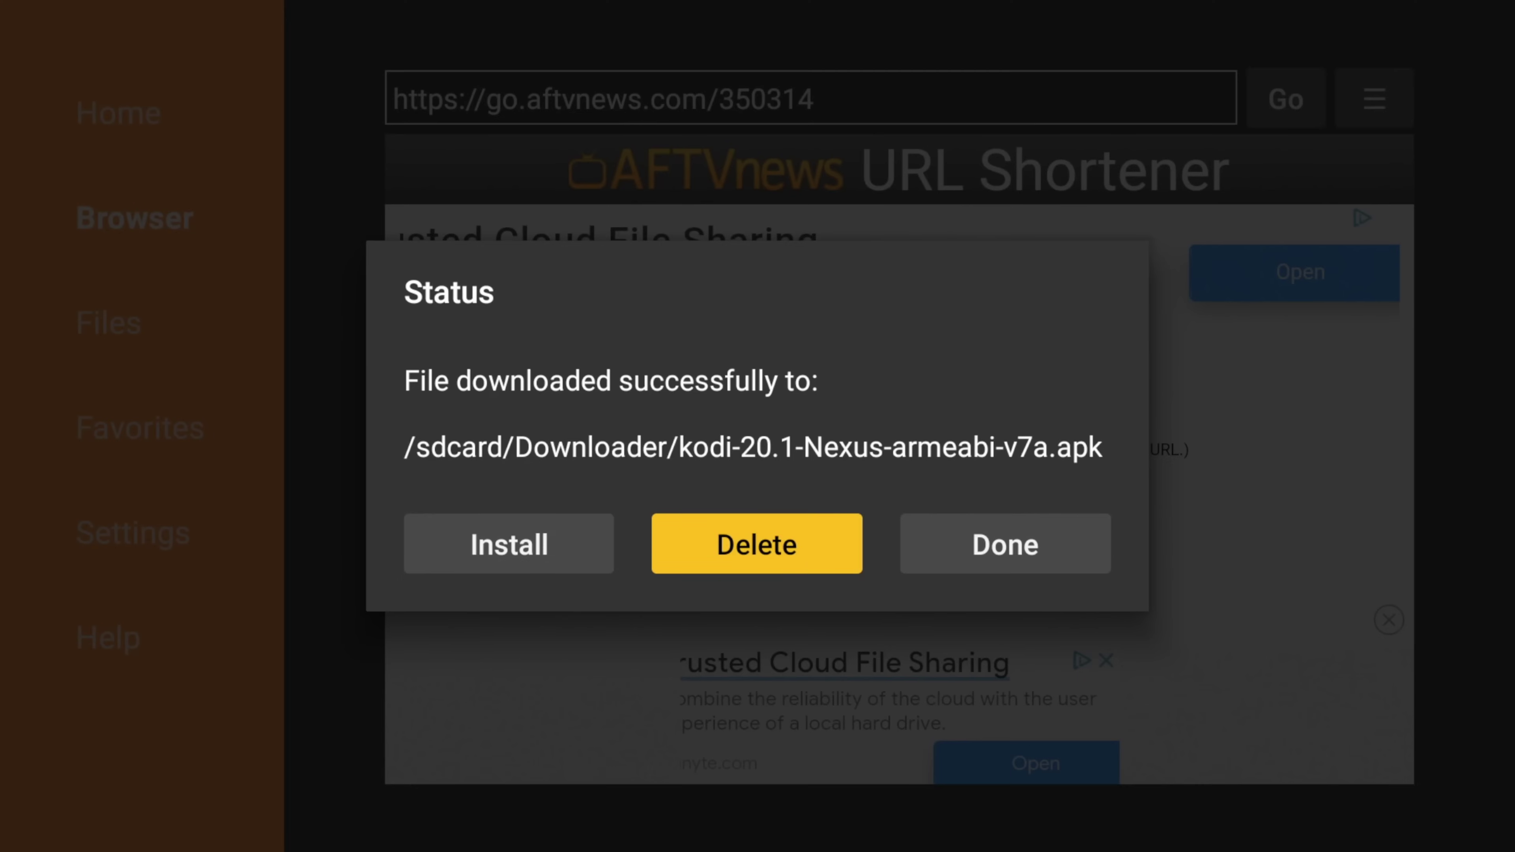
key(Return)
key(Left)
key(Return)
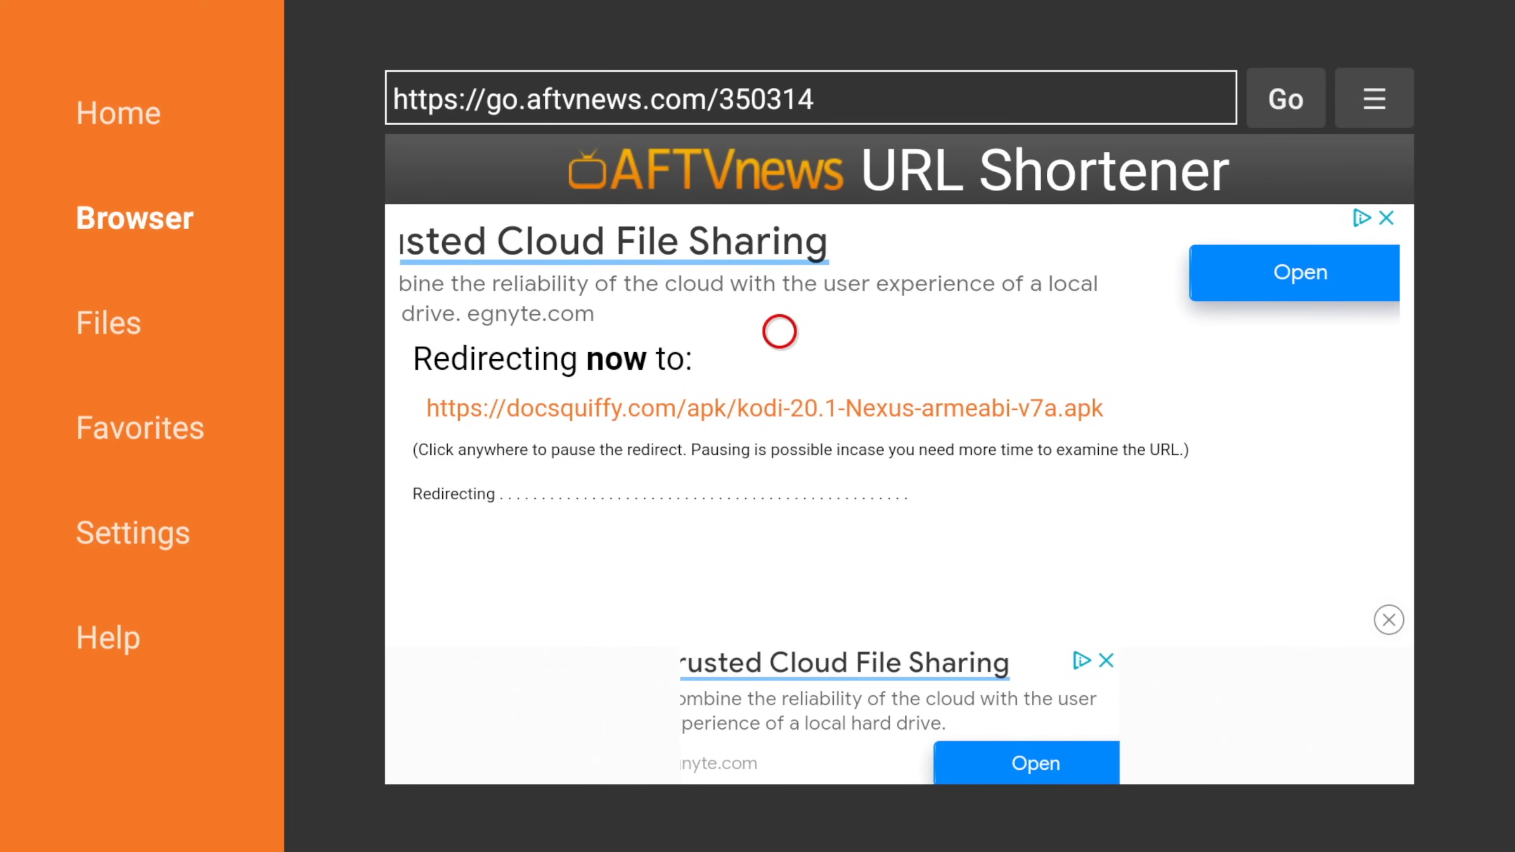
From the home screen, open Your Apps & Channels and launch the Kodi tile
key(Home)
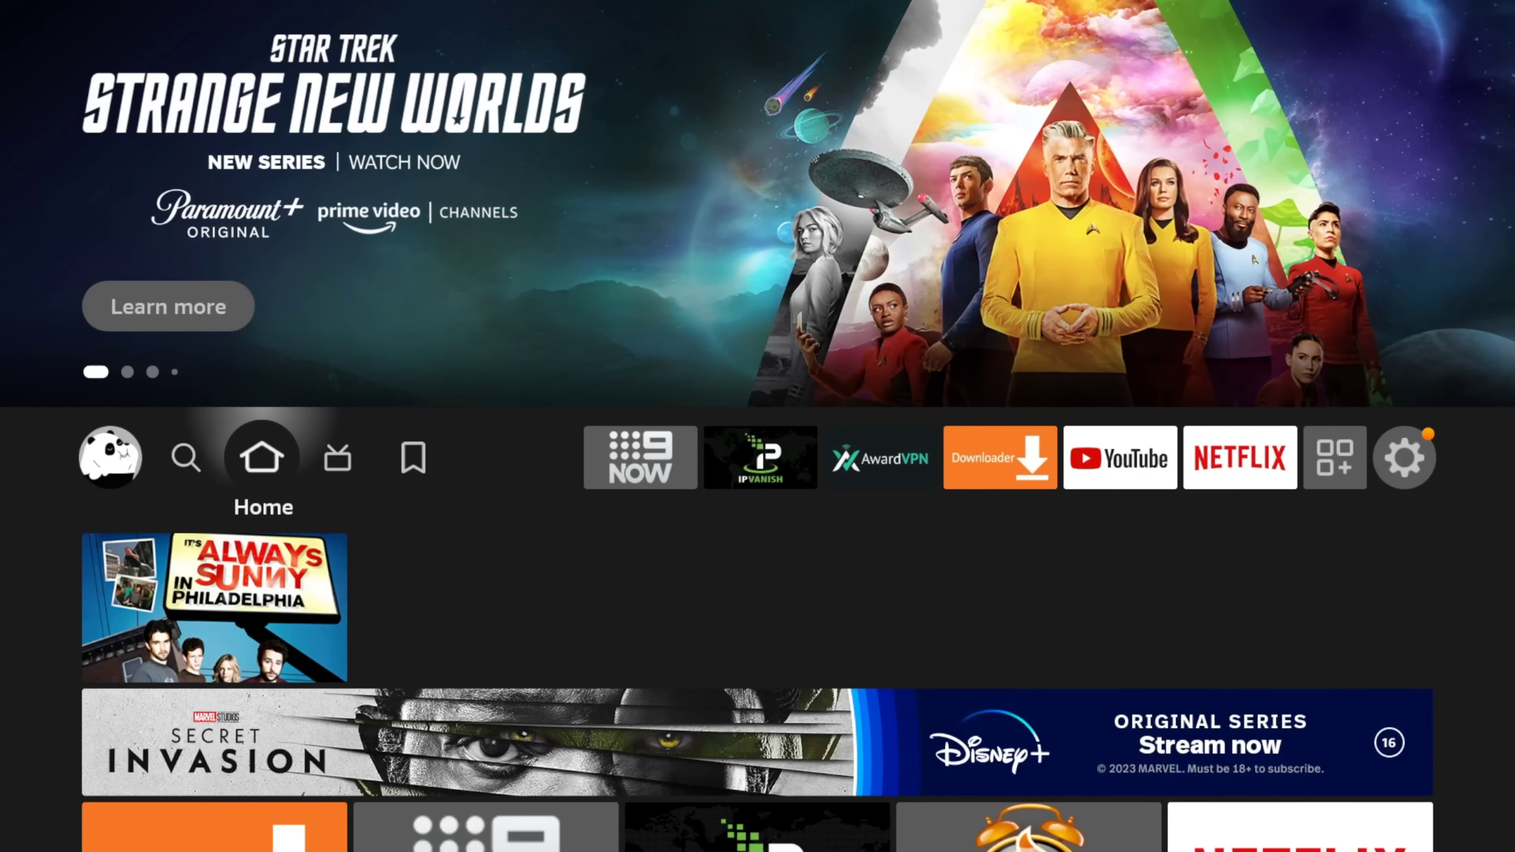
key(Right)
key(Right)
key(Right)
key(Right)
key(Right)
key(Right)
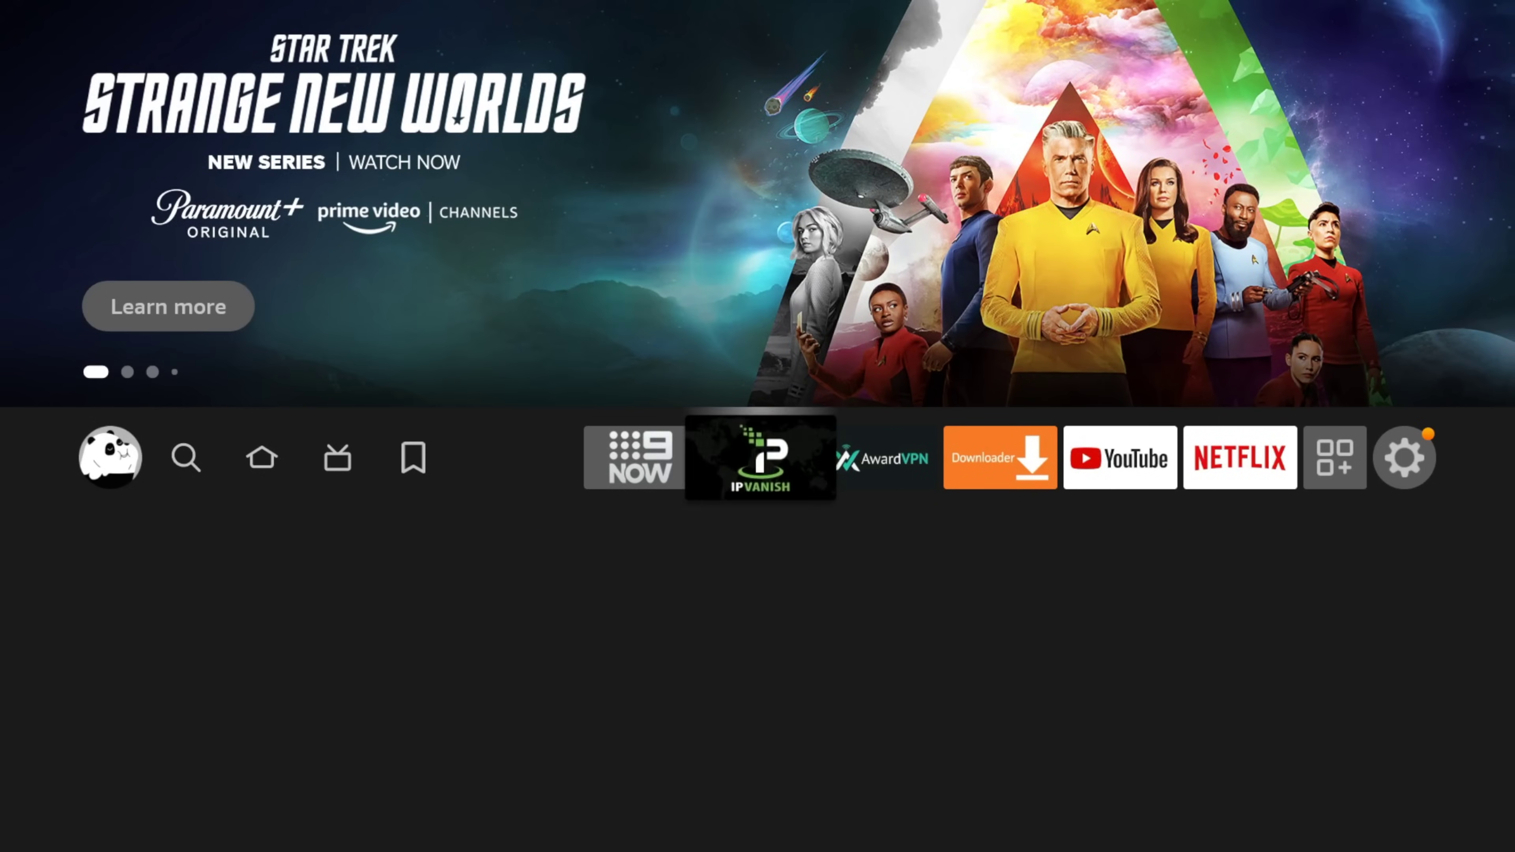
key(Right)
key(Right)
key(Right)
key(Return)
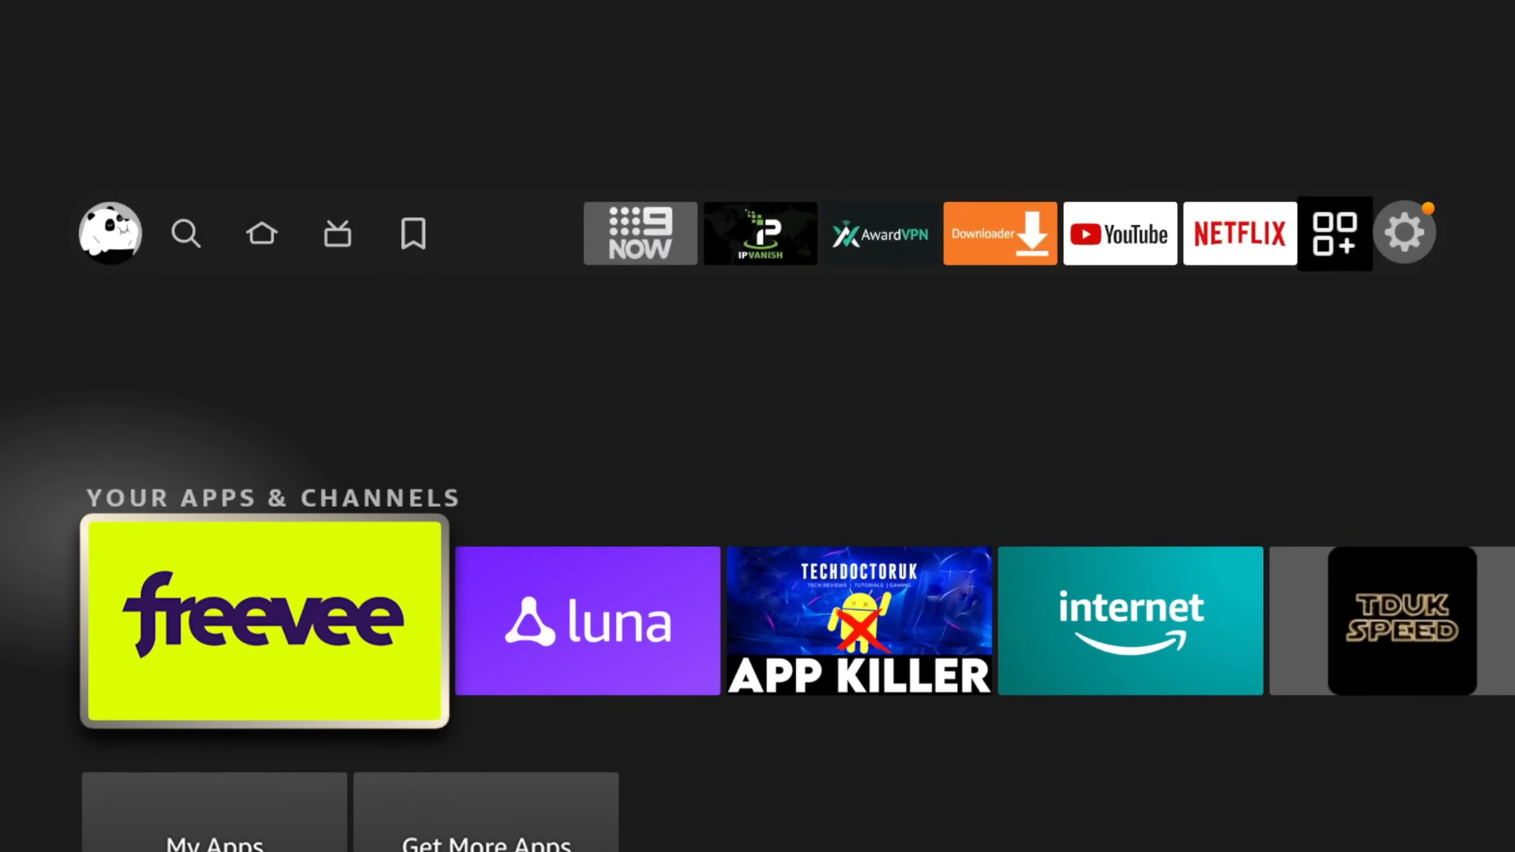
key(Down)
key(Return)
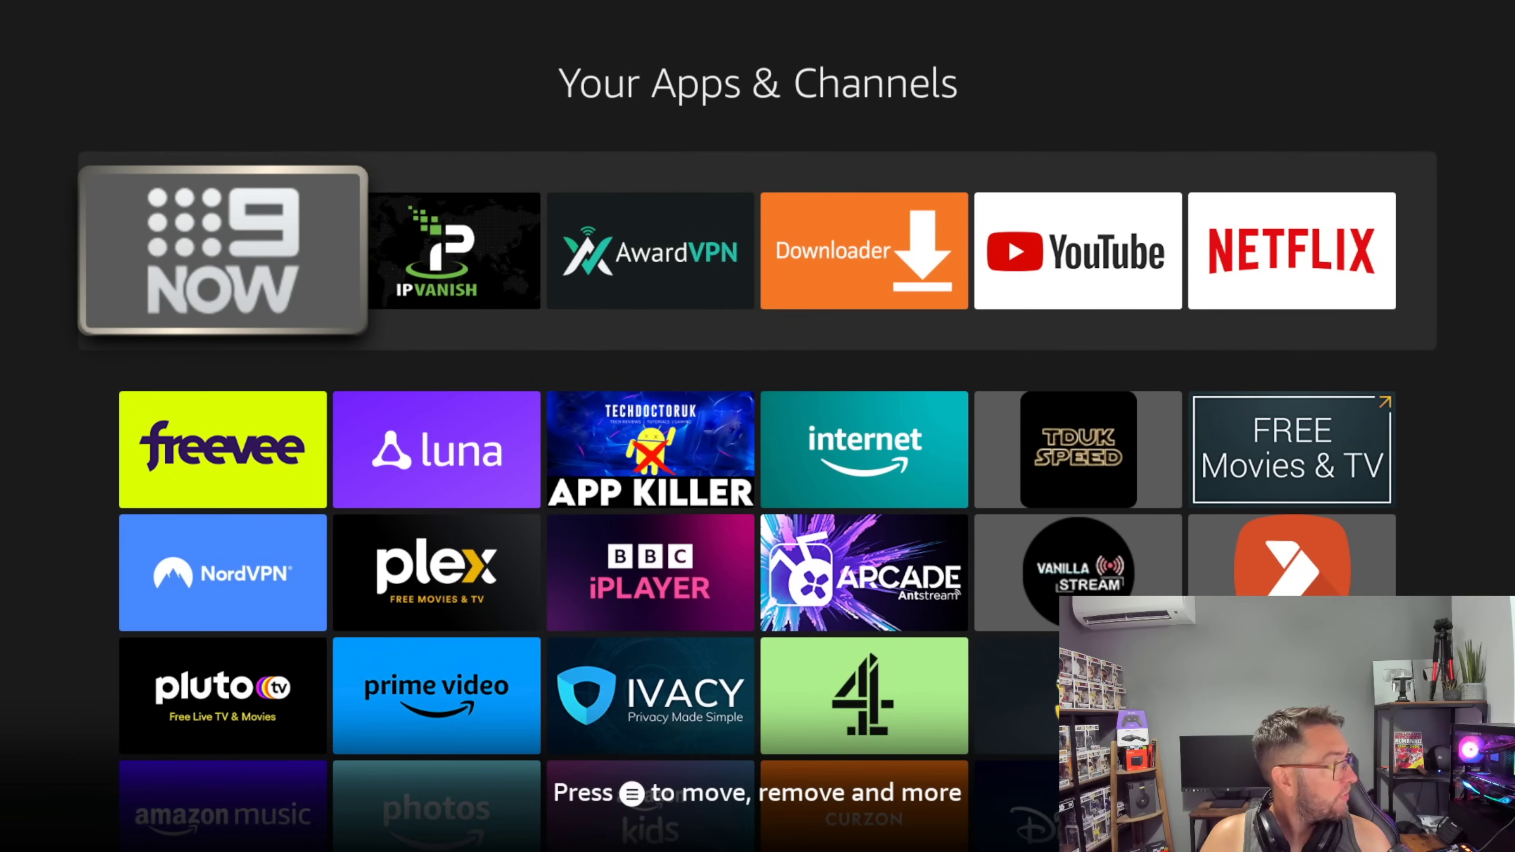
key(Down)
key(Down)
key(Down)
key(Down)
key(Down)
key(Down)
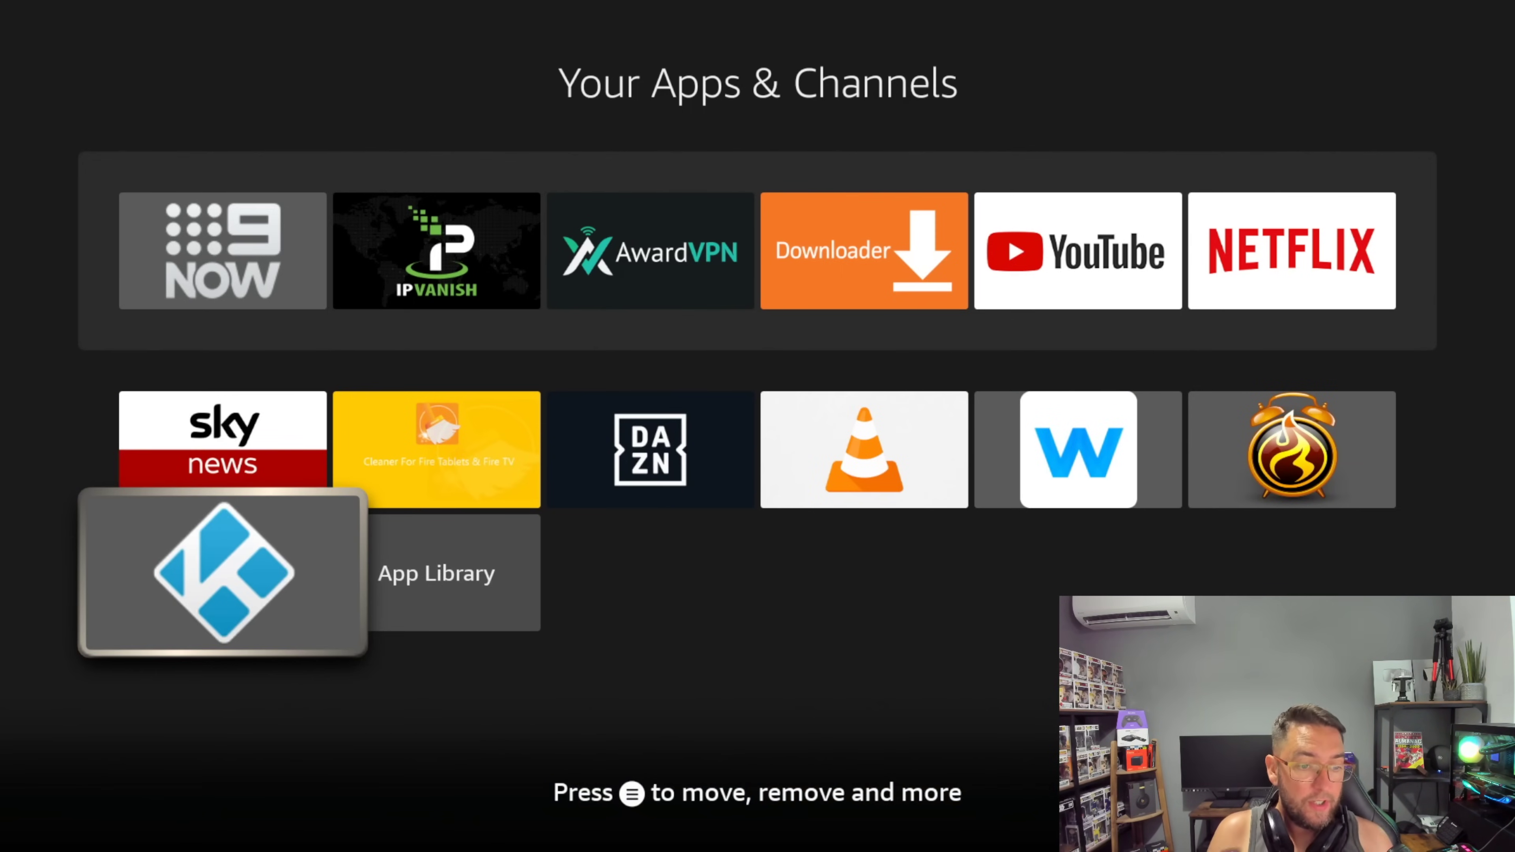
key(Return)
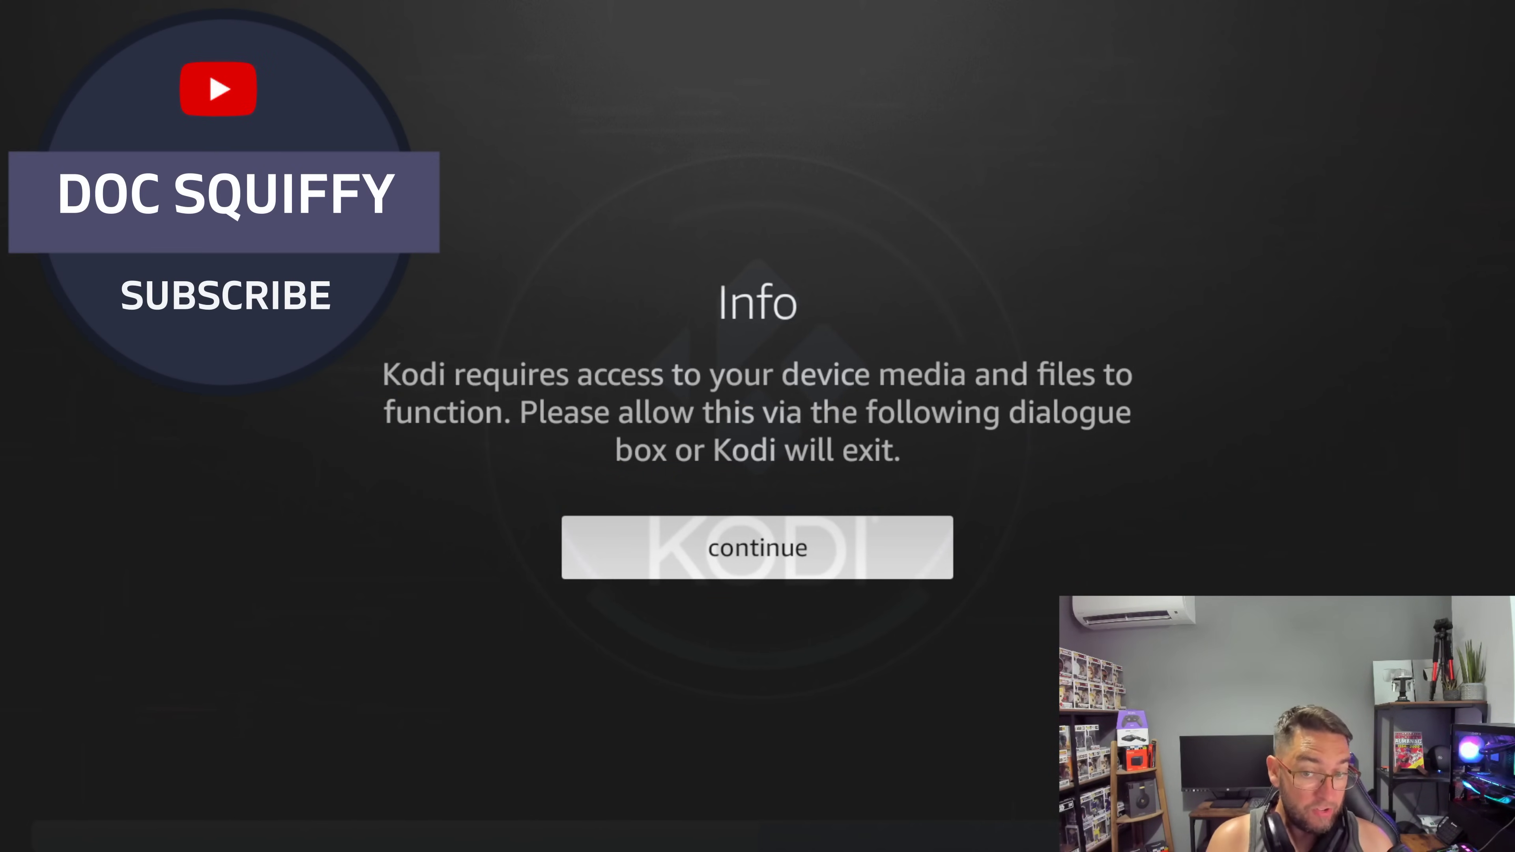
Continue past Kodi's Info notice and allow access to photos, media and files
key(Return)
key(Return)
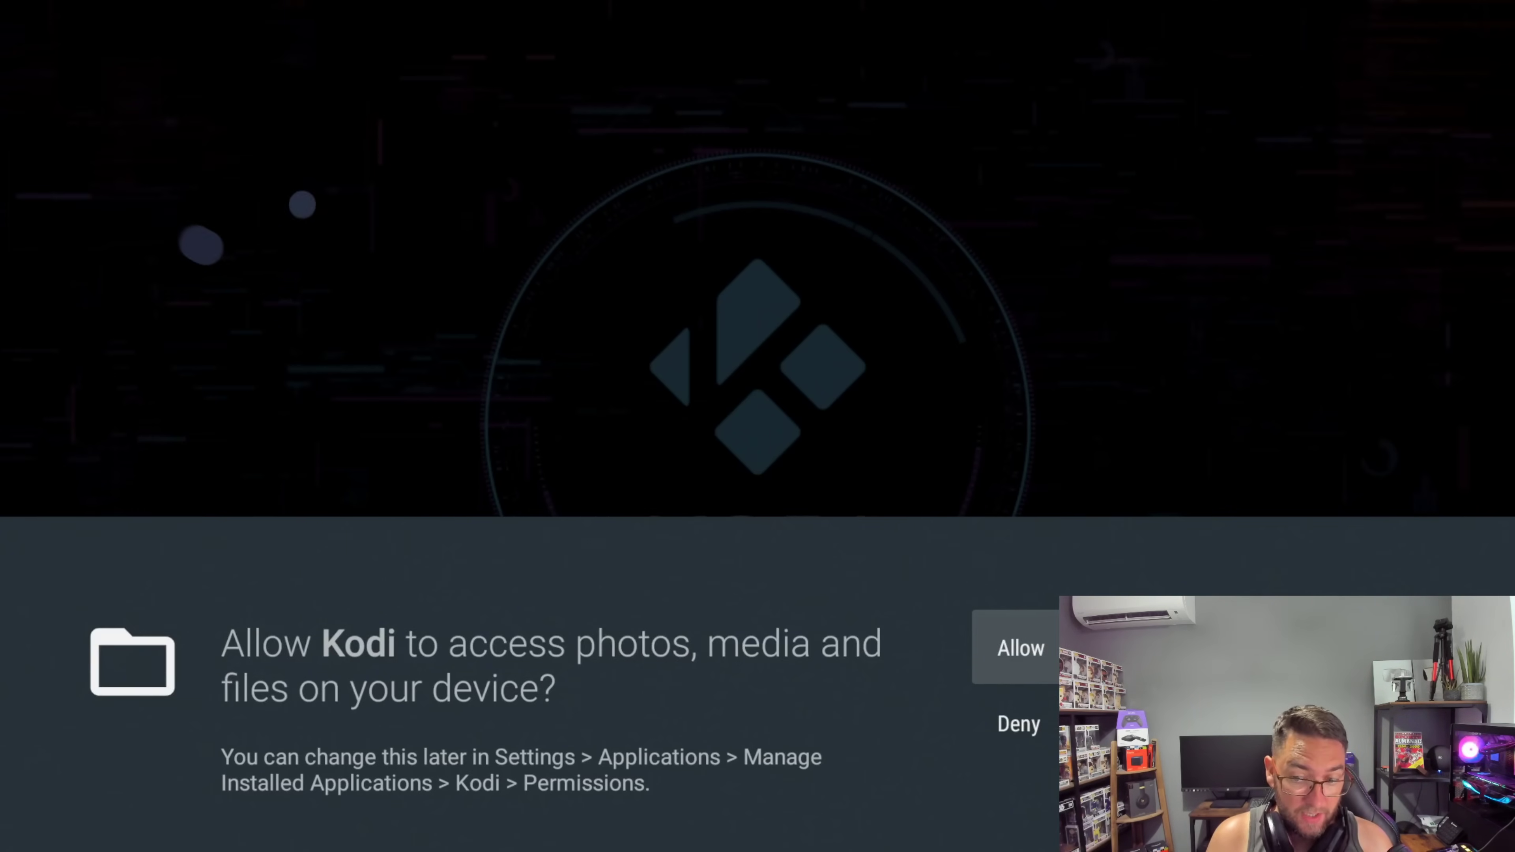
key(Return)
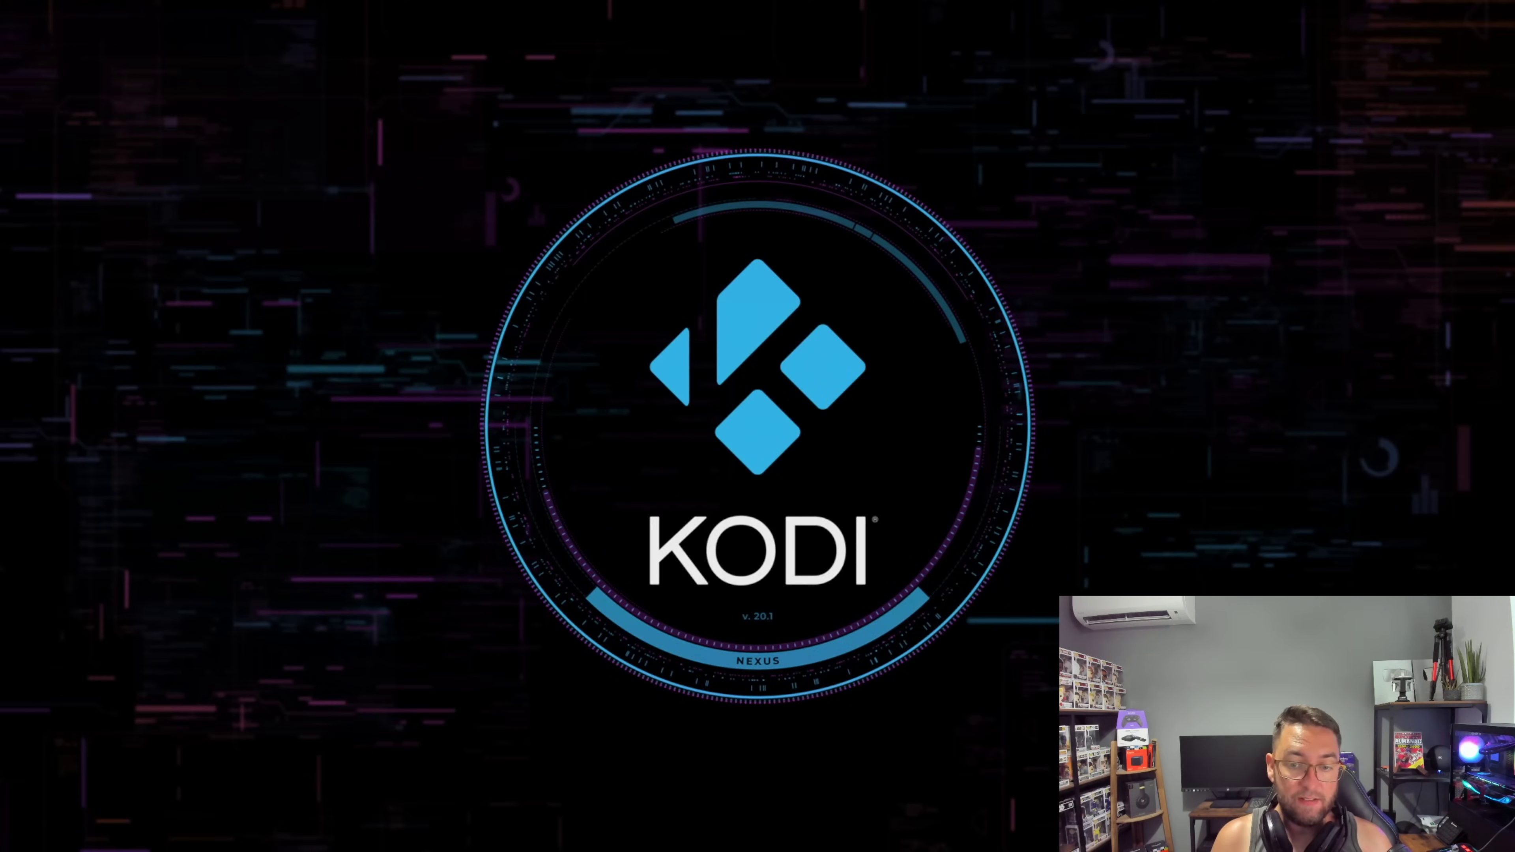
Exit Kodi back to the Fire TV home screen with the Home button
key(Home)
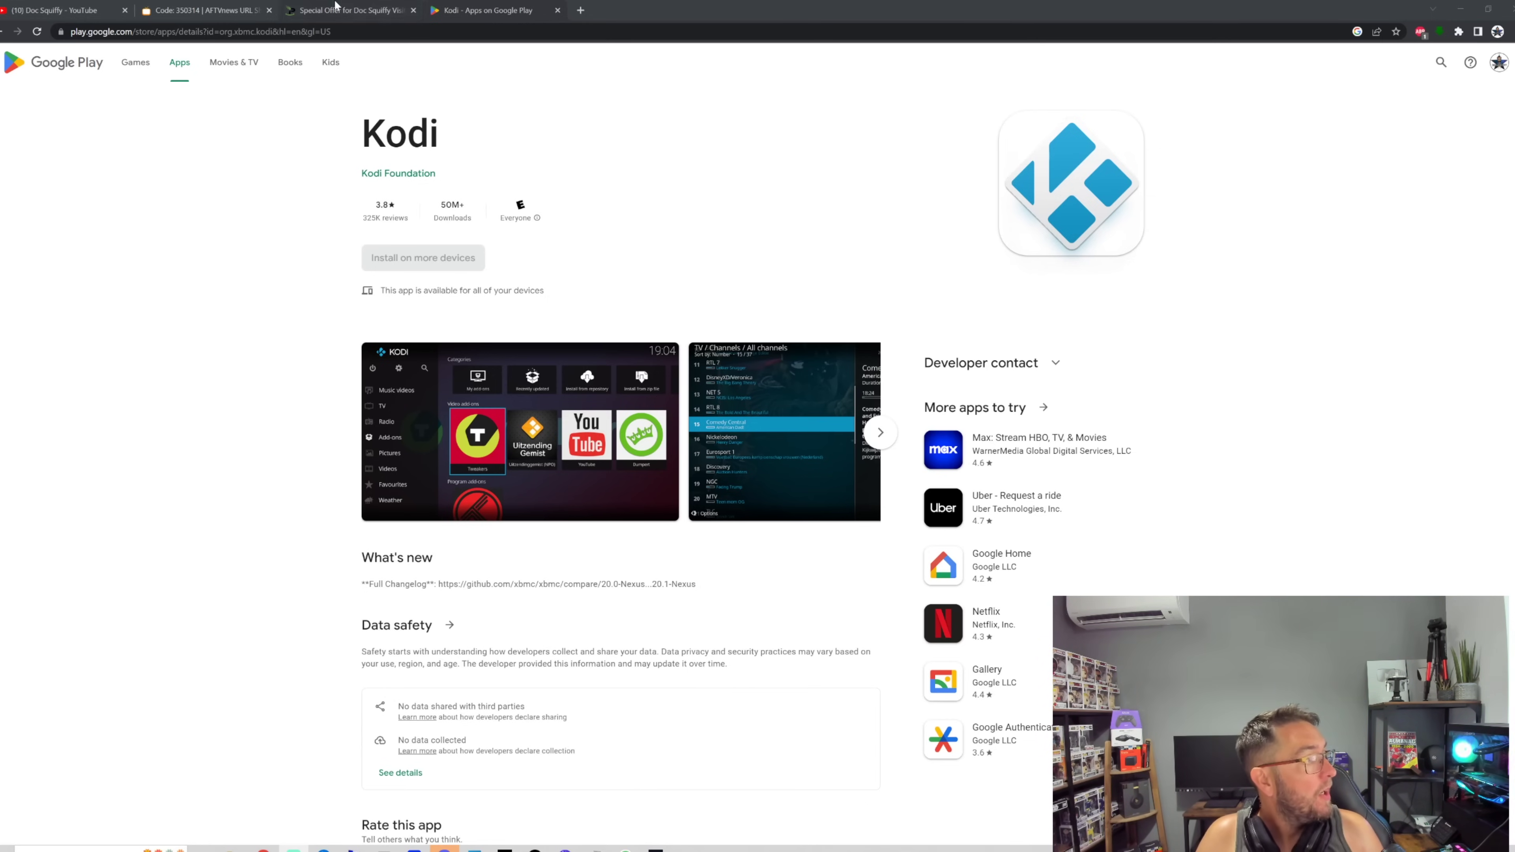
Switch Chrome to the IPVanish special offer tab with Ctrl+Shift+Tab
key(ctrl+shift+Tab)
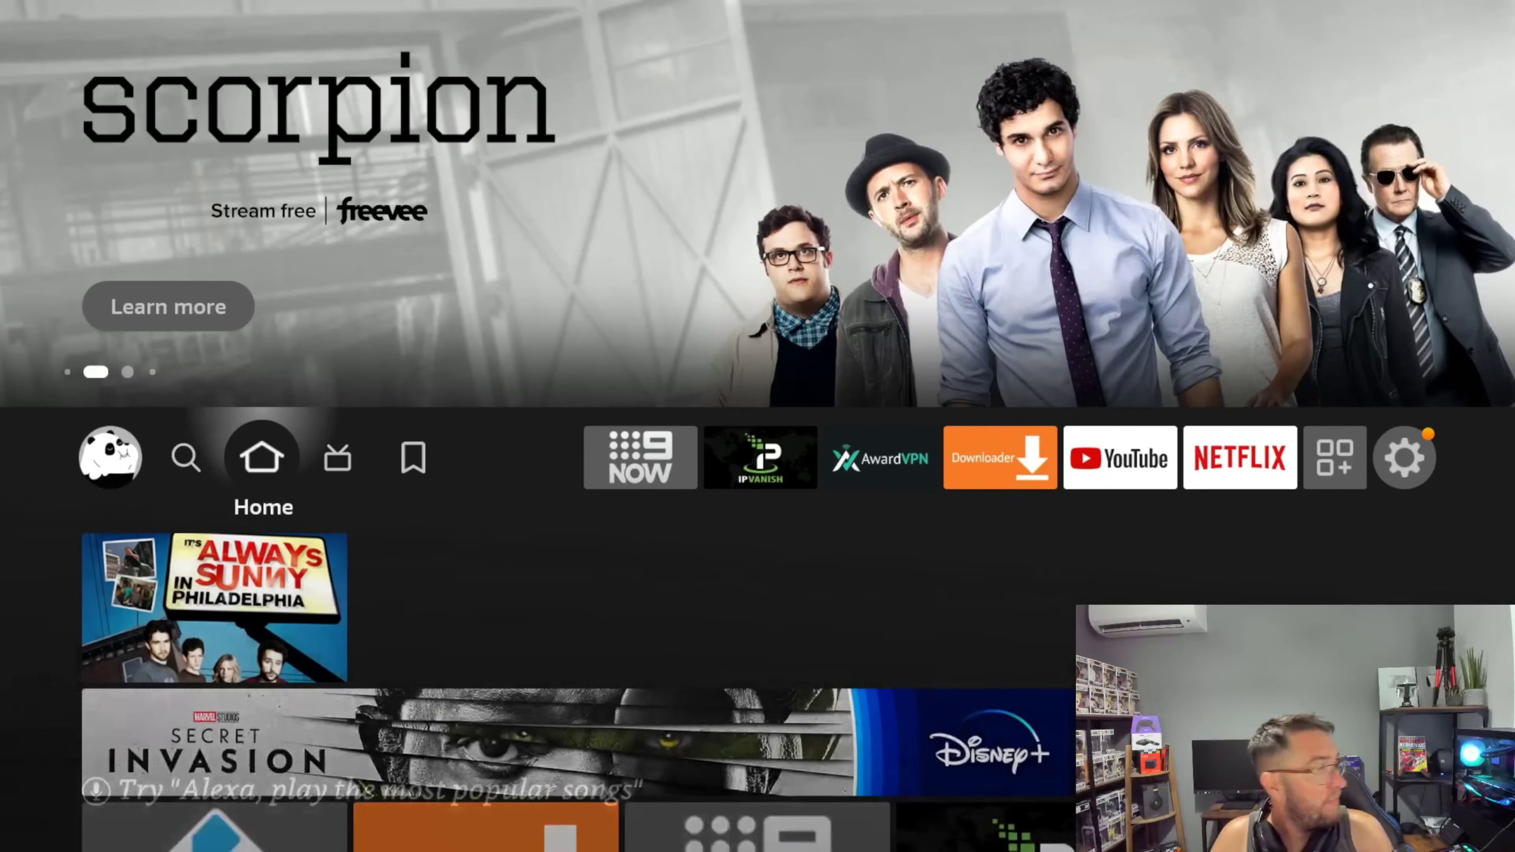
Move focus from the installed apps row over to the Find search page
key(Right)
key(Right)
key(Right)
key(Right)
key(Right)
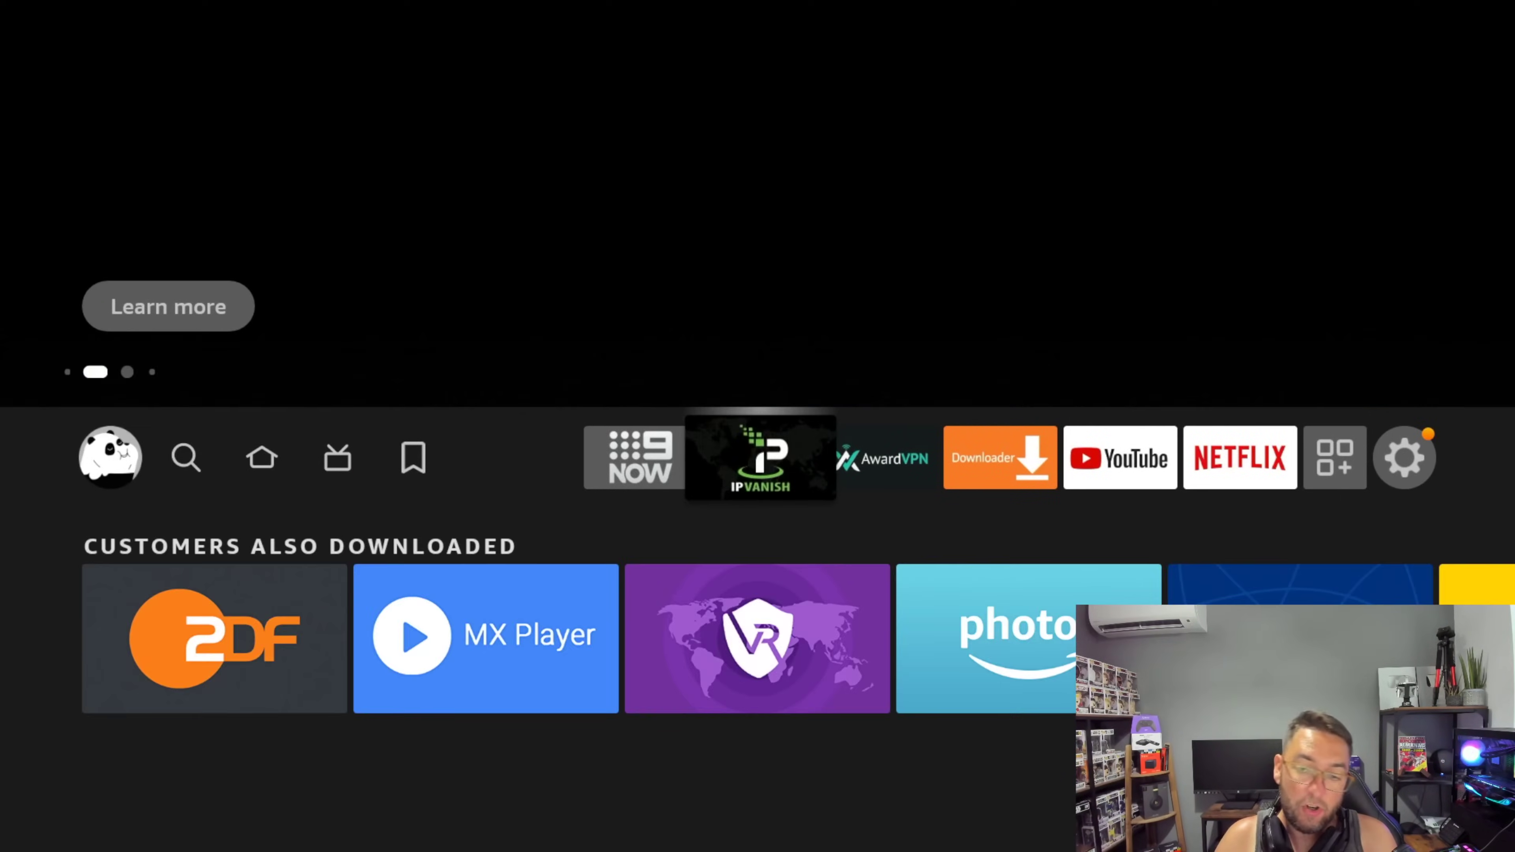
key(Left)
key(Left)
key(Left)
key(Left)
key(Left)
key(Left)
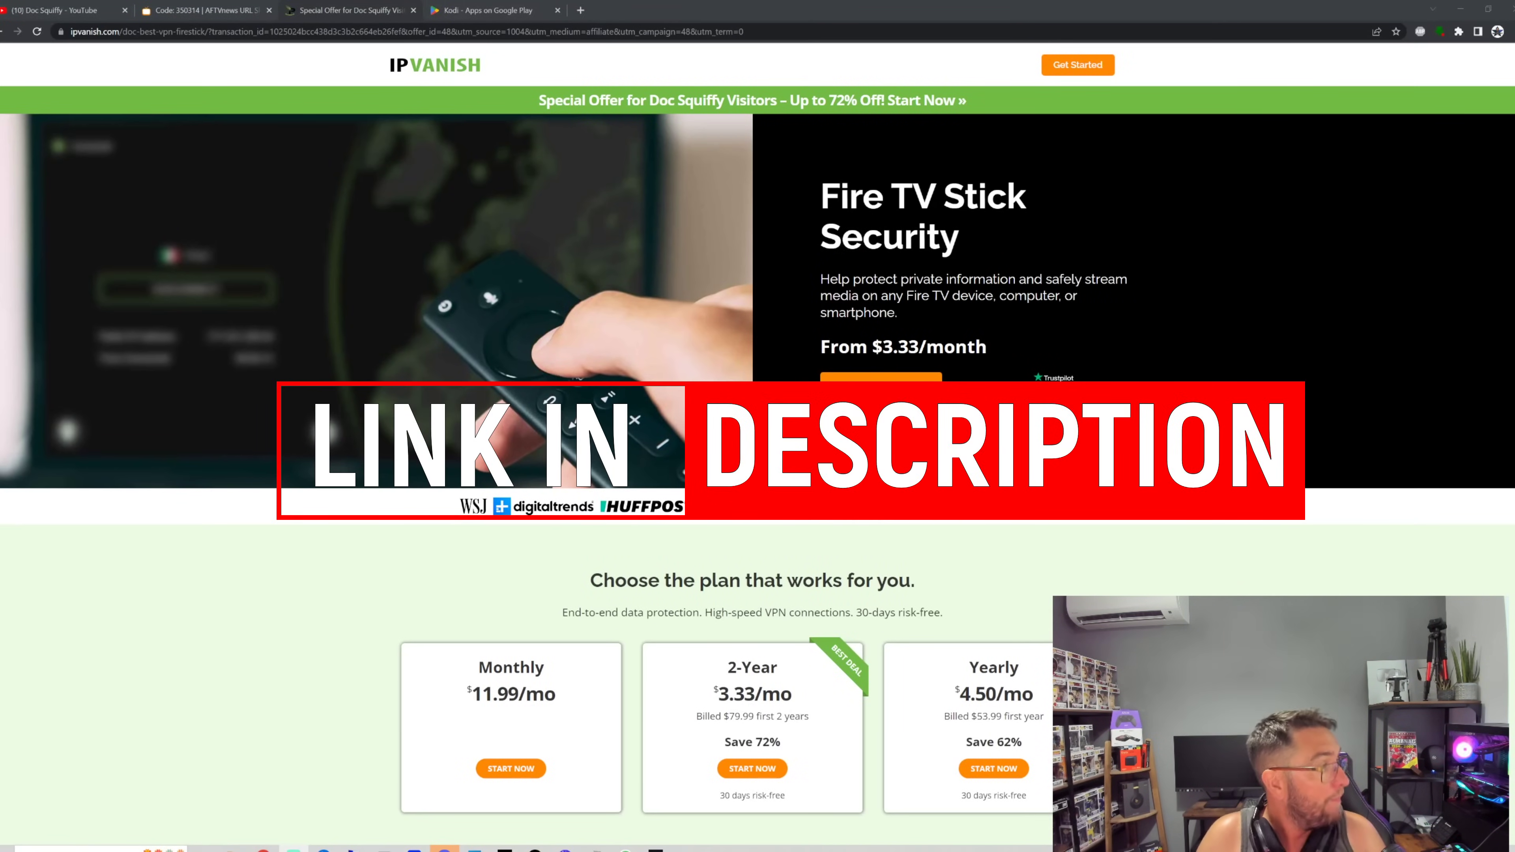
Switch to the YouTube tab and scroll through the channel's Videos page
click(54, 10)
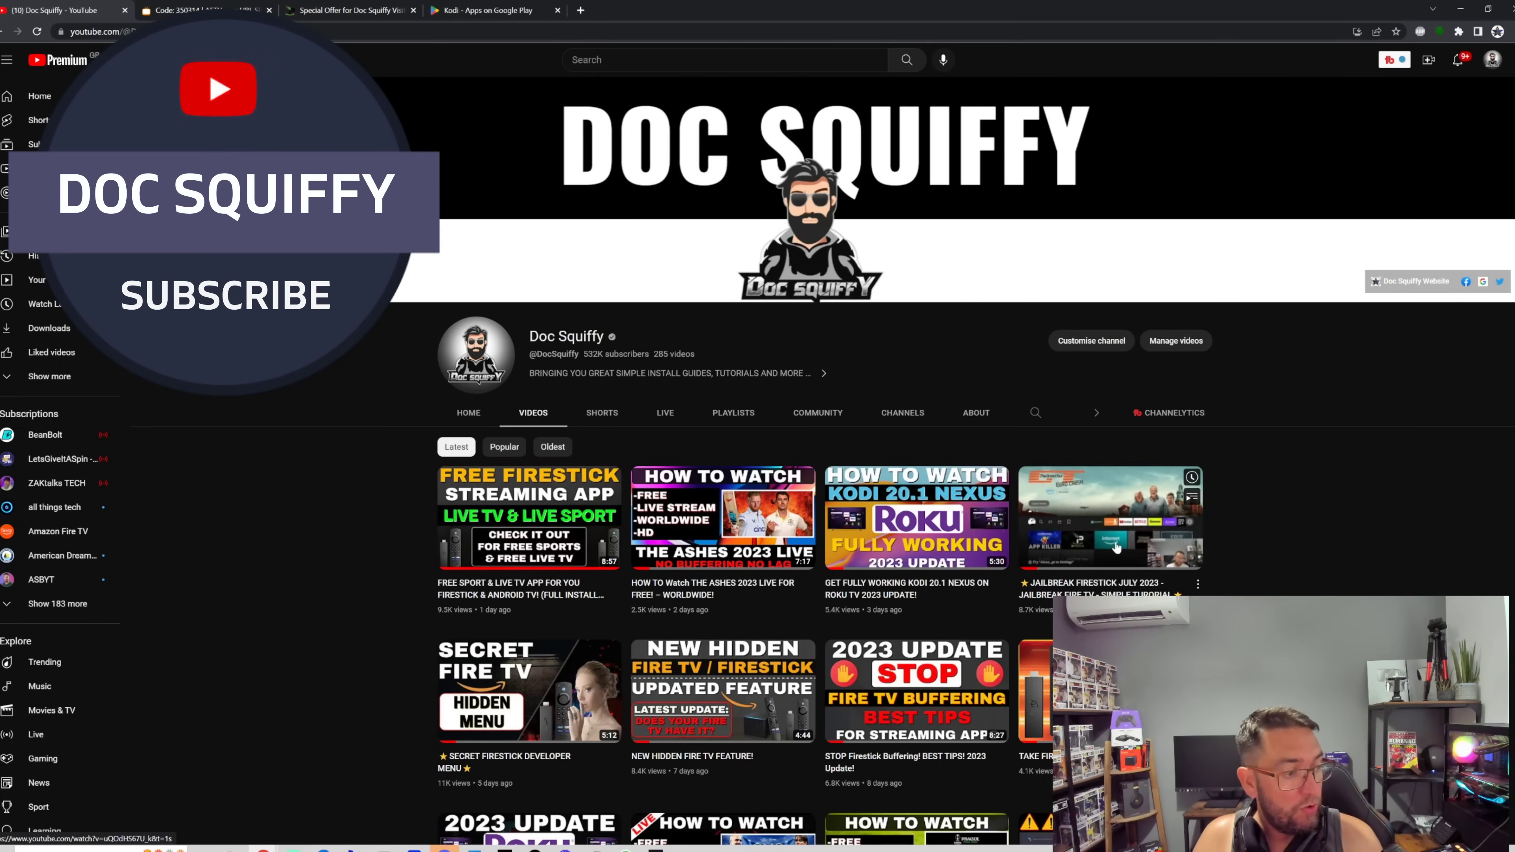
scroll(1116, 542, down, 2)
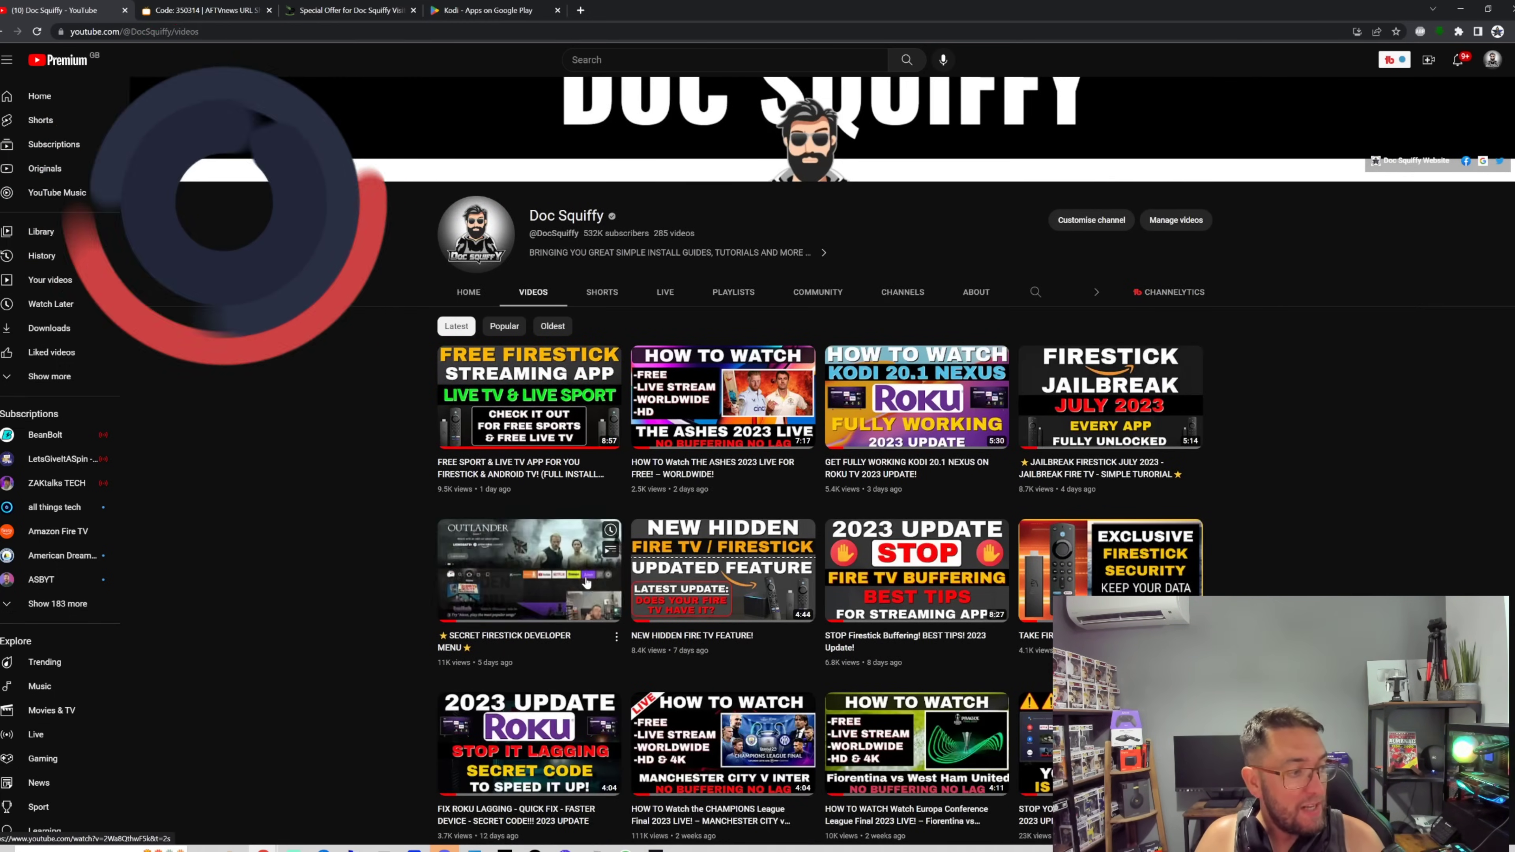
scroll(739, 582, down, 4)
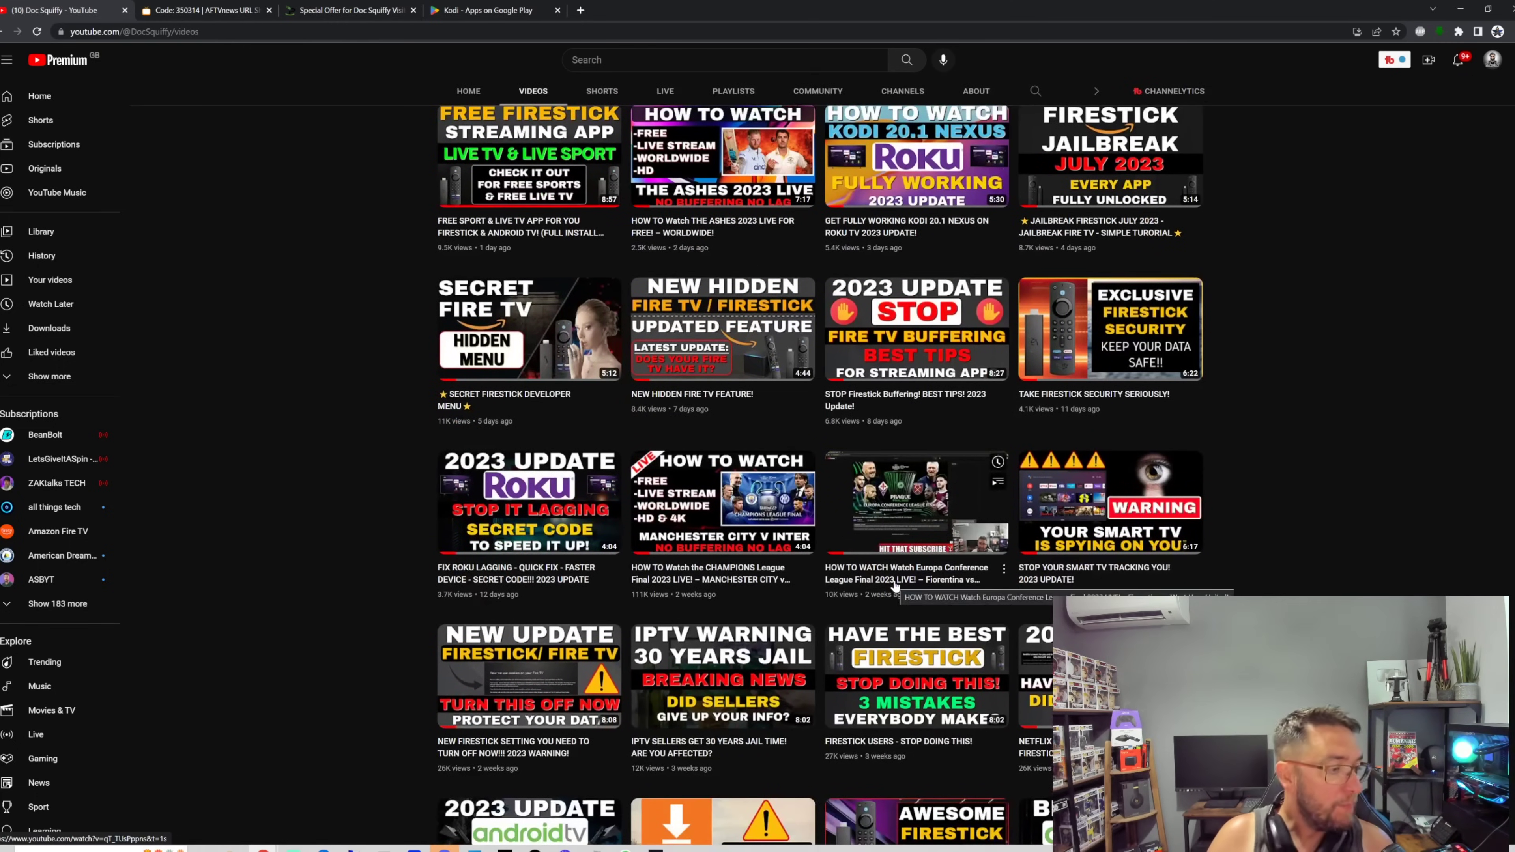
scroll(520, 584, up, 3)
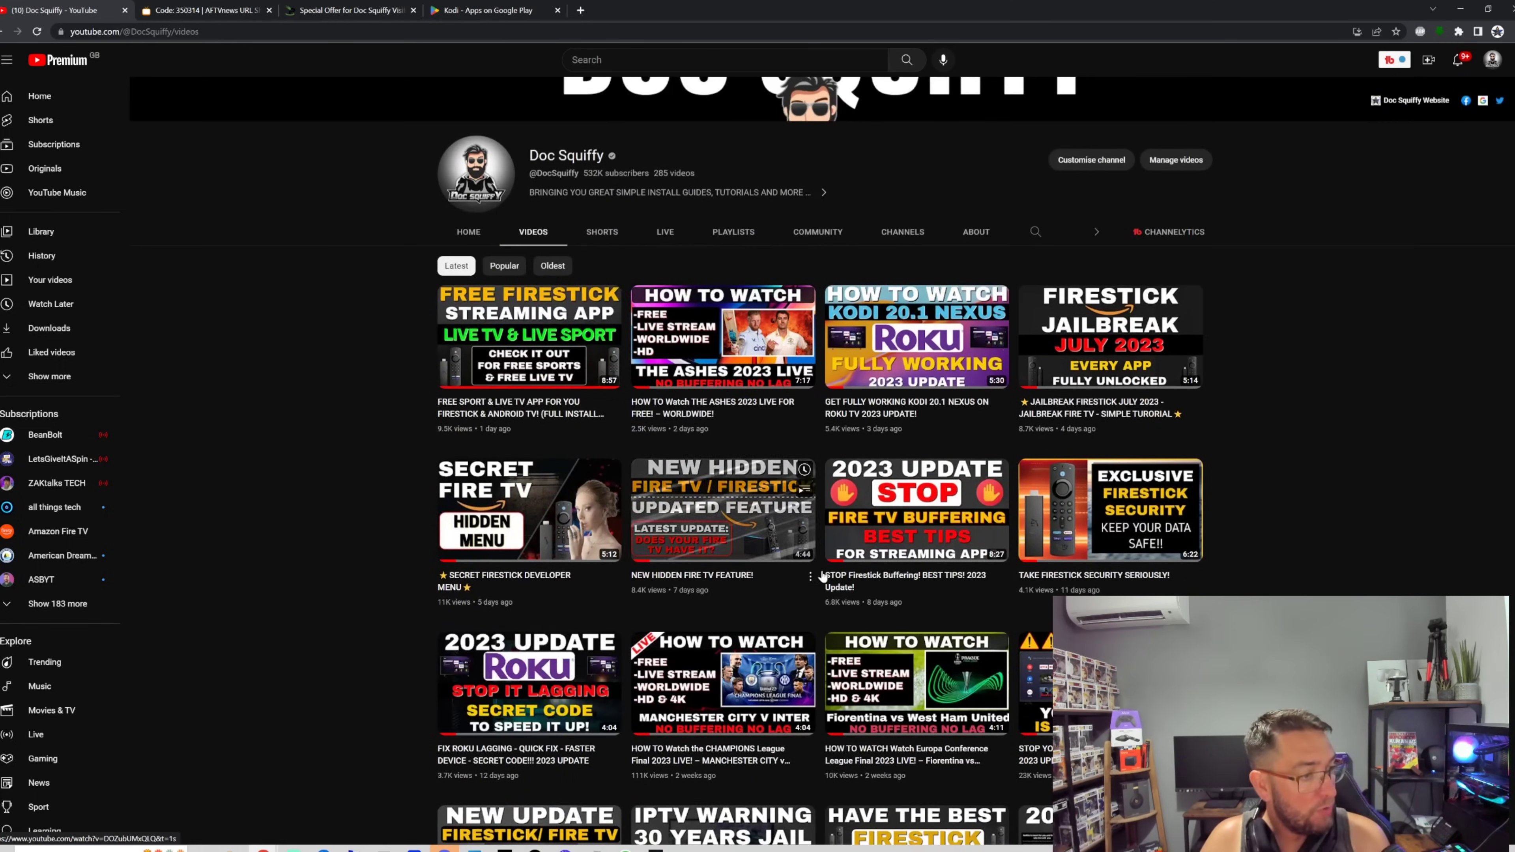